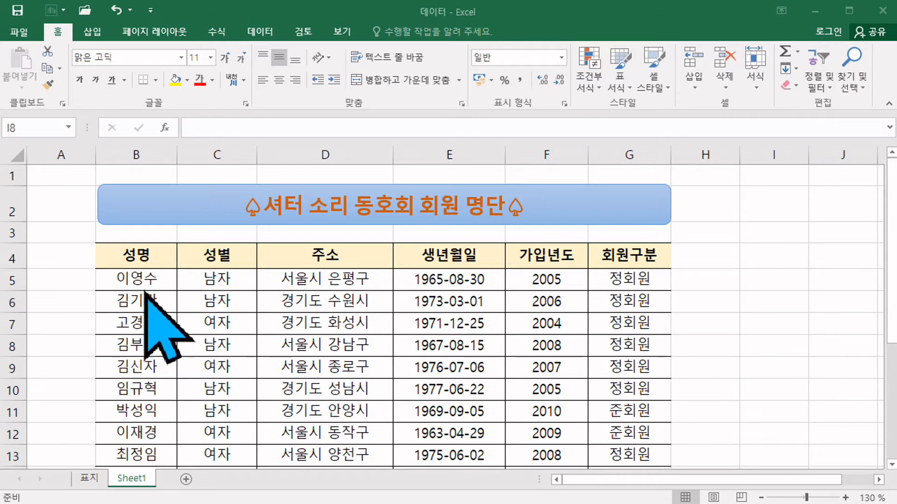
- Highlight the whole member table B4:G20 and its header row B4:G4
left_click(117, 257)
left_click_drag(117, 260, 652, 408)
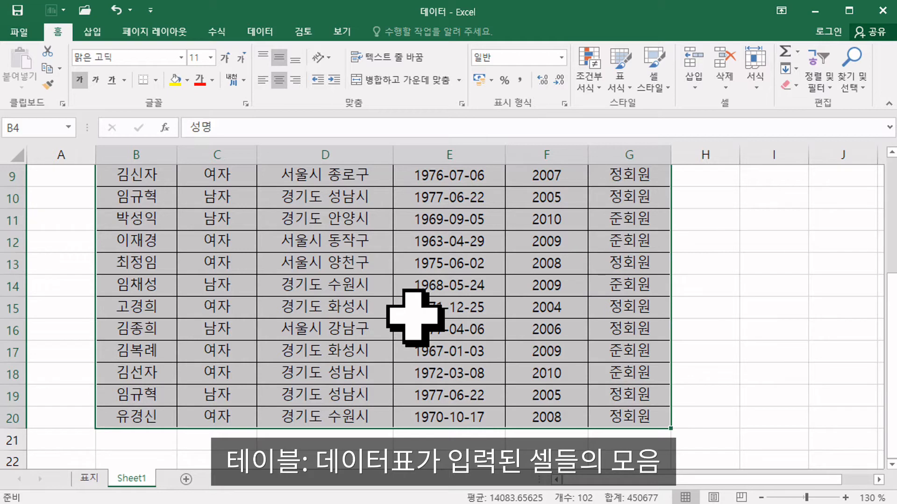
scroll(415, 317, "up", 3)
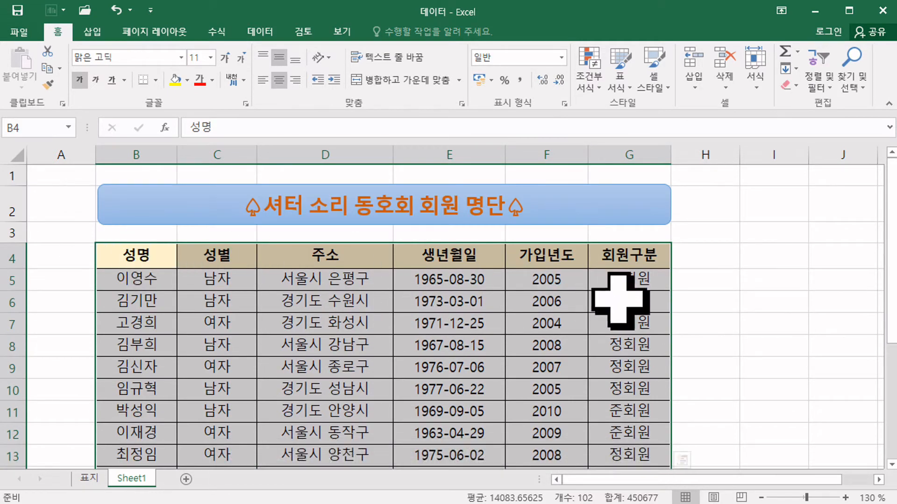
left_click_drag(112, 258, 586, 254)
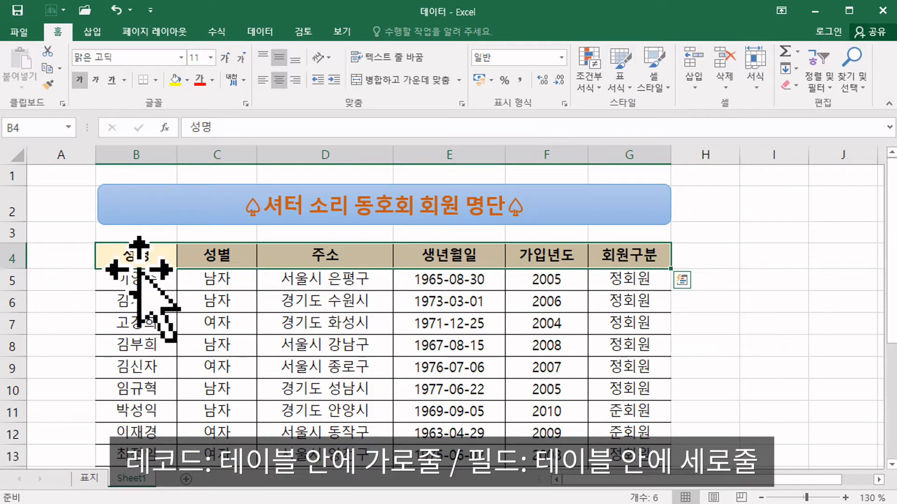
- Highlight each field column of the member table one after another, from 성명 through 회원구분
left_click_drag(136, 256, 135, 440)
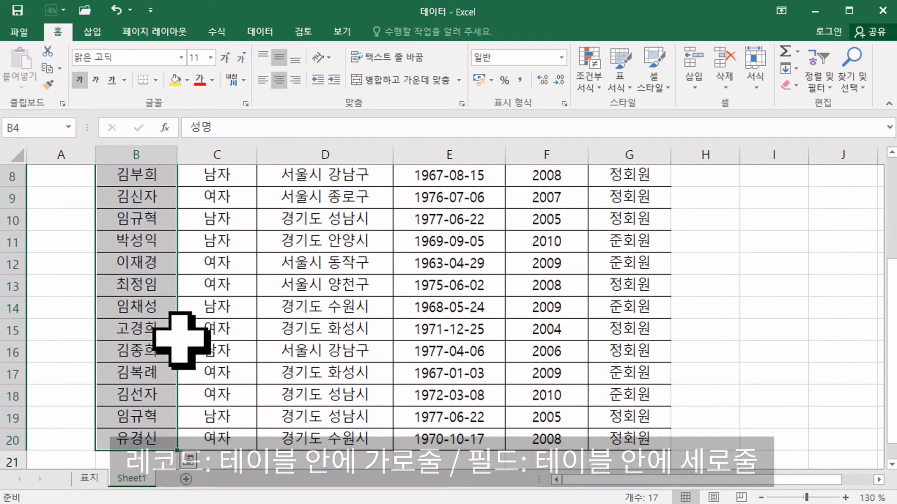
scroll(200, 286, "up", 3)
left_click_drag(150, 254, 143, 456)
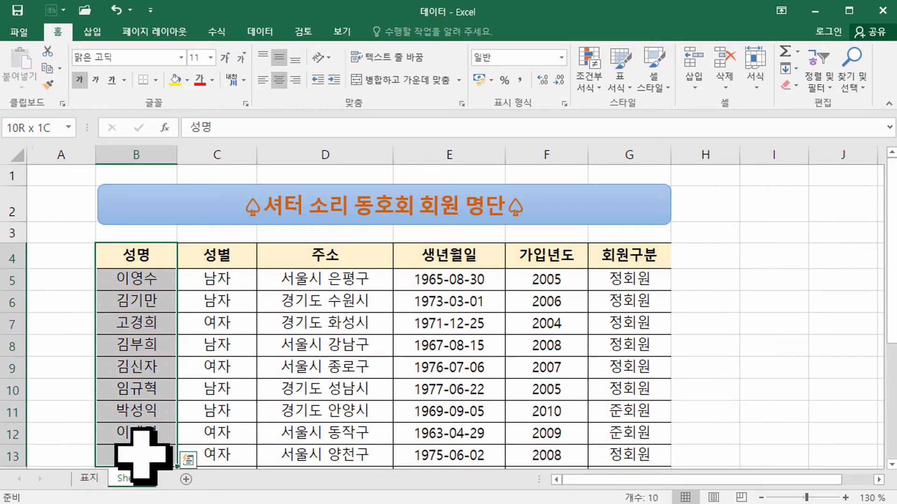
left_click_drag(231, 256, 234, 411)
left_click_drag(344, 262, 348, 411)
left_click_drag(453, 257, 463, 411)
left_click_drag(554, 260, 548, 411)
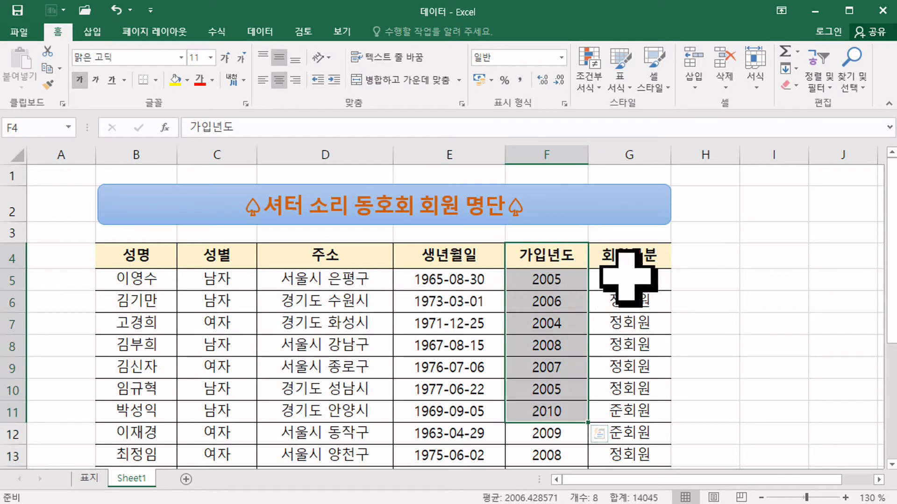
left_click_drag(629, 278, 602, 411)
left_click(350, 374)
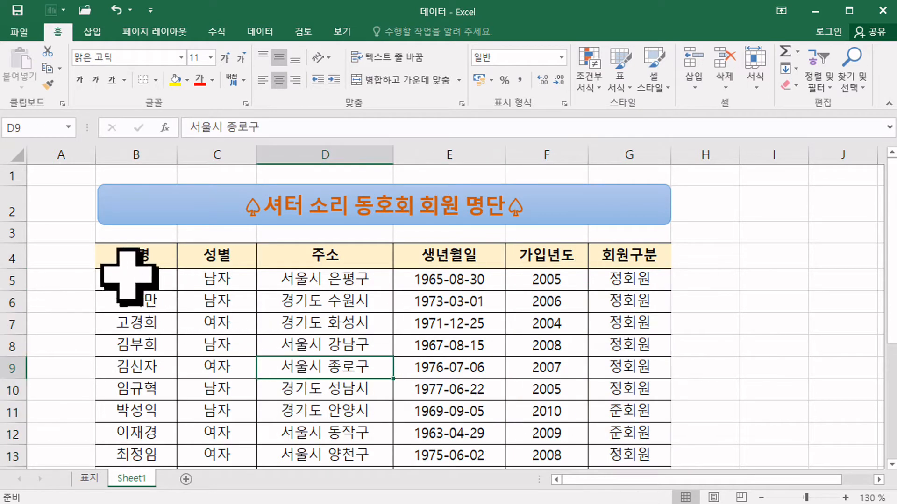
- Compare the table's header cells B4:G4 with the entire worksheet row 4 by selecting each of them
left_click_drag(124, 255, 592, 264)
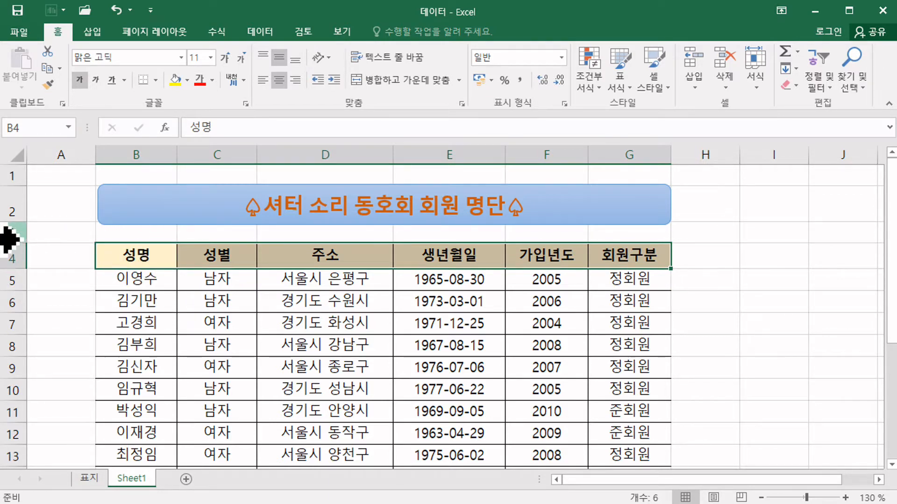
left_click(8, 251)
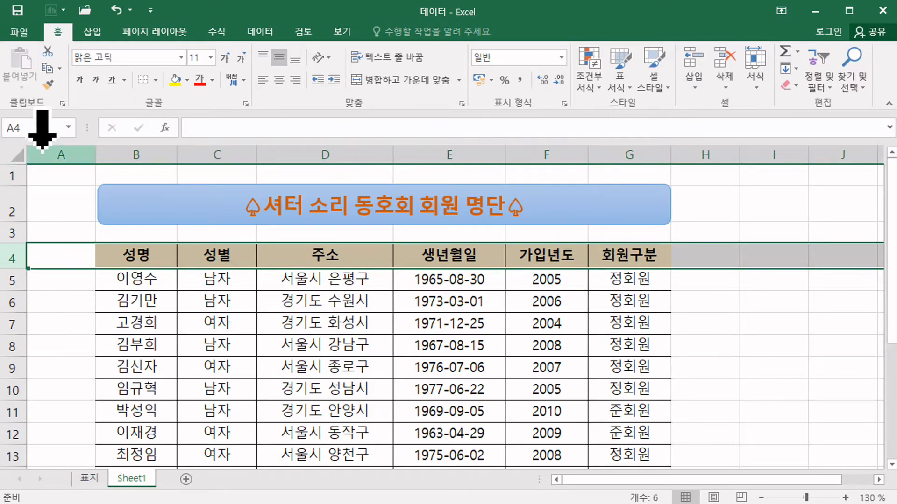
left_click(21, 257)
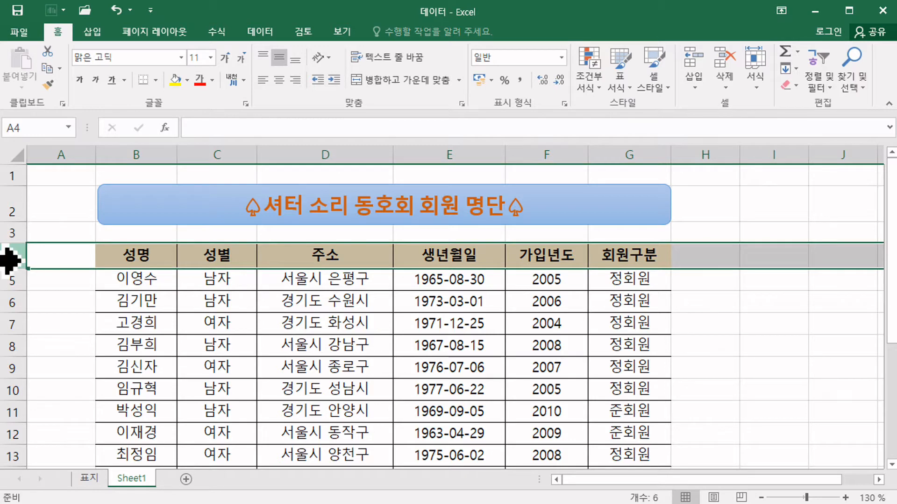
left_click(11, 257)
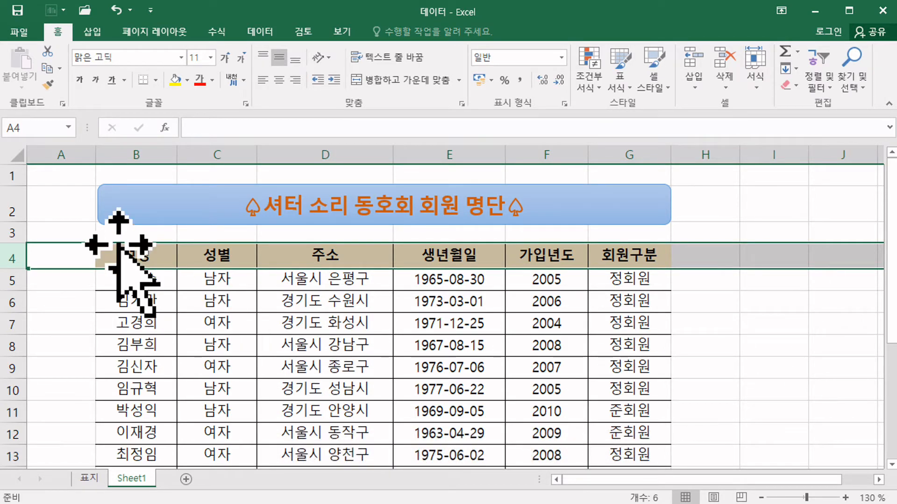
left_click_drag(119, 250, 607, 452)
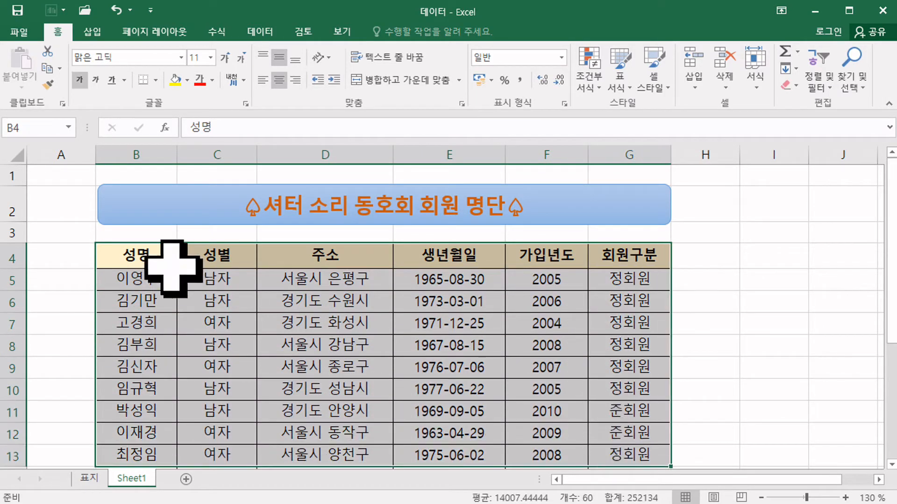
left_click_drag(166, 261, 601, 274)
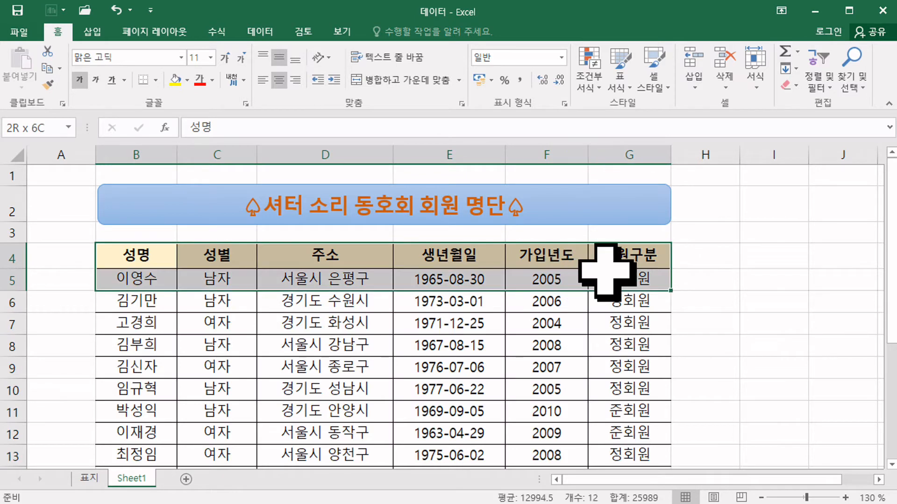
left_click(497, 266)
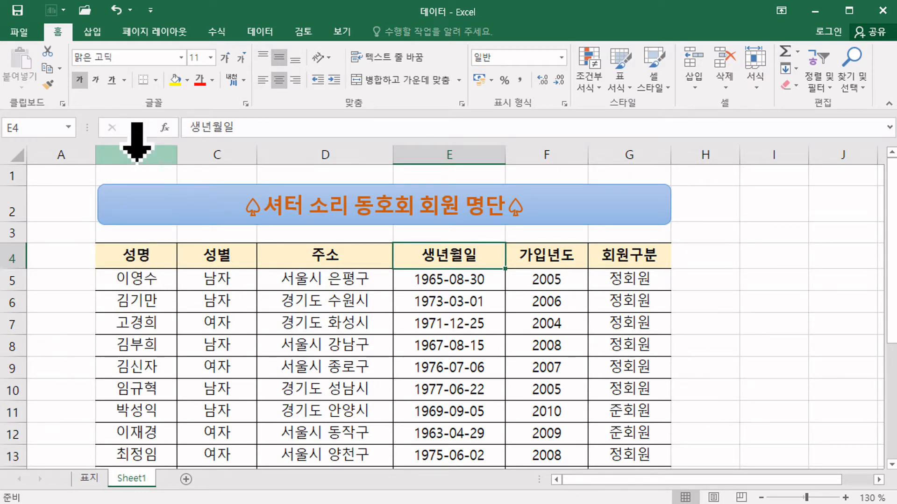
- Compare the entire worksheet column B with only the table's 성명 cells B4:B19 by selecting each of them
left_click(136, 140)
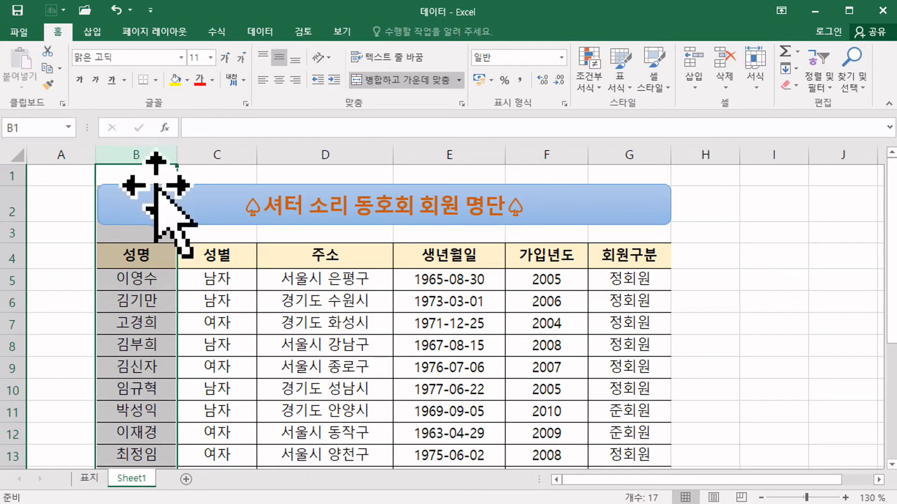
left_click_drag(130, 256, 502, 275)
left_click(144, 258)
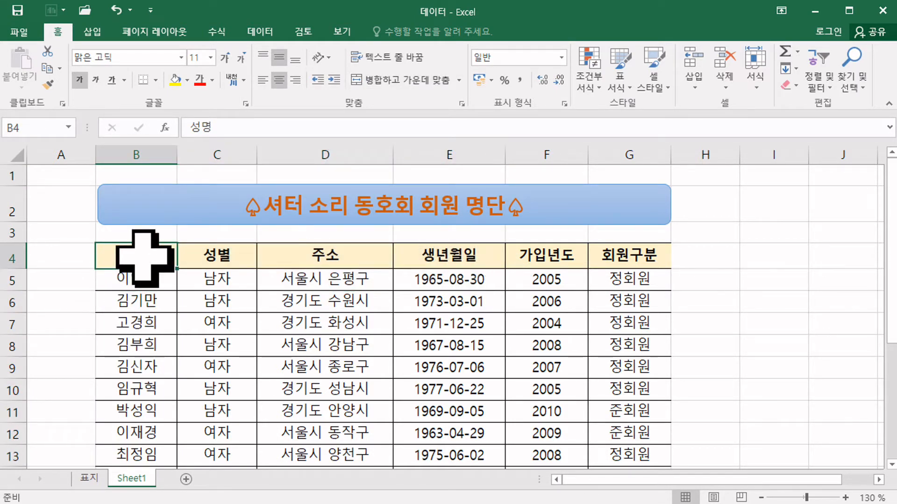
left_click_drag(144, 258, 144, 405)
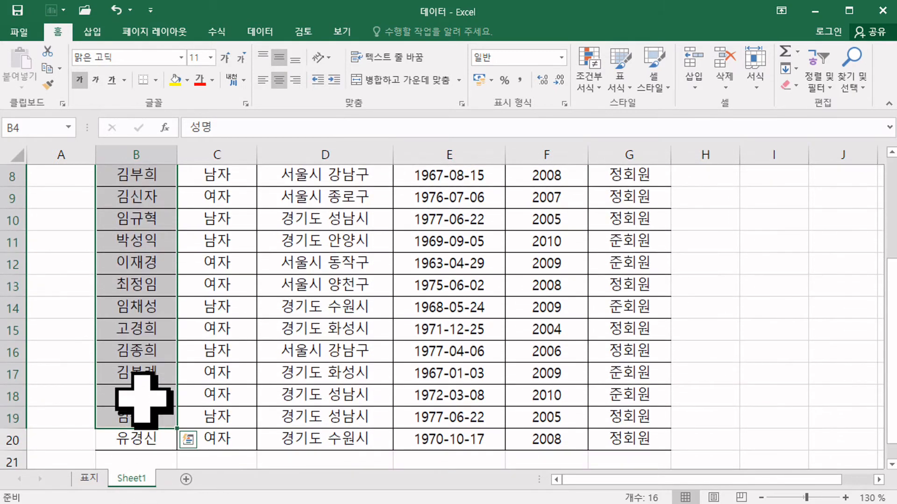
scroll(407, 314, "up", 3)
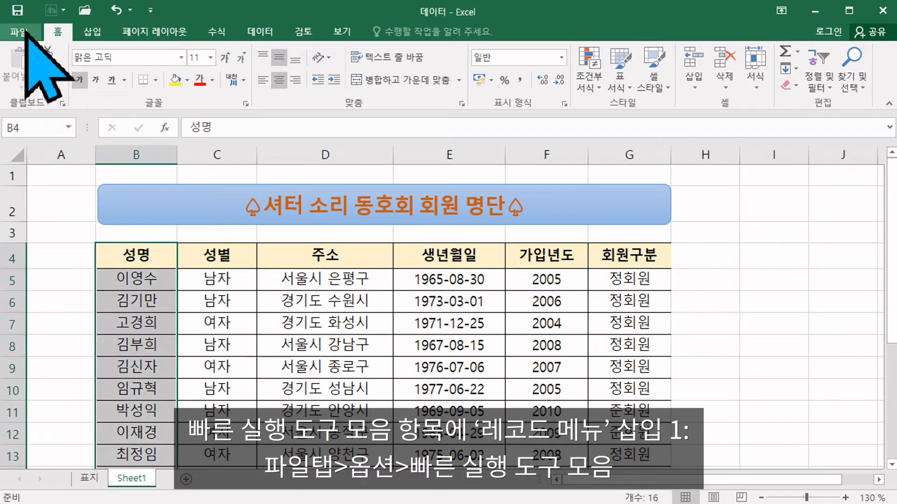
- Open the Quick Access Toolbar customization options and list all commands (모든 명령)
left_click(24, 31)
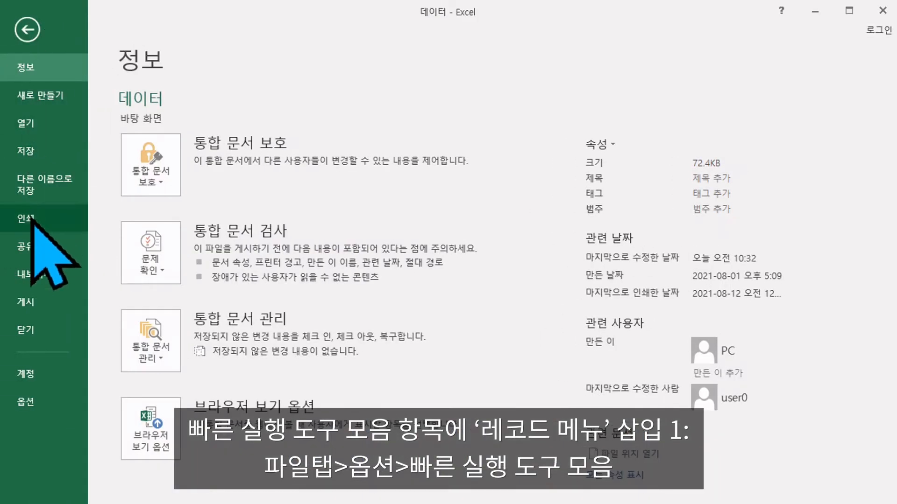
left_click(29, 404)
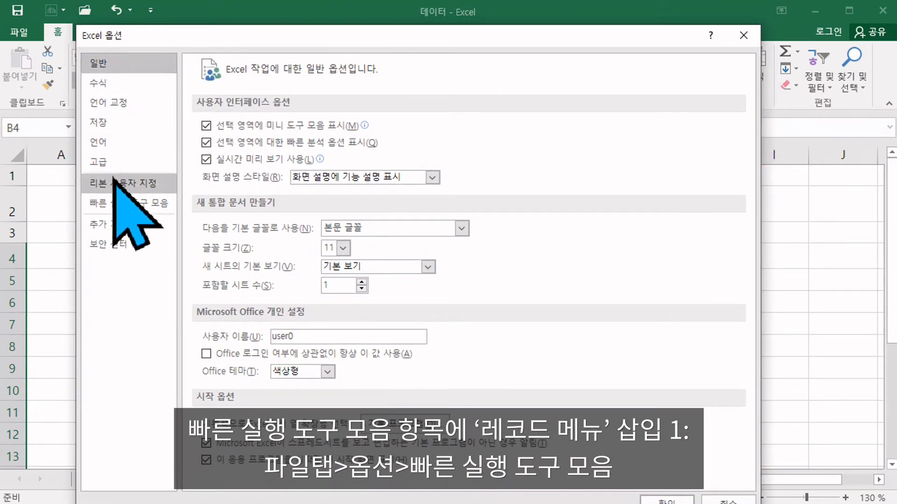
left_click(111, 210)
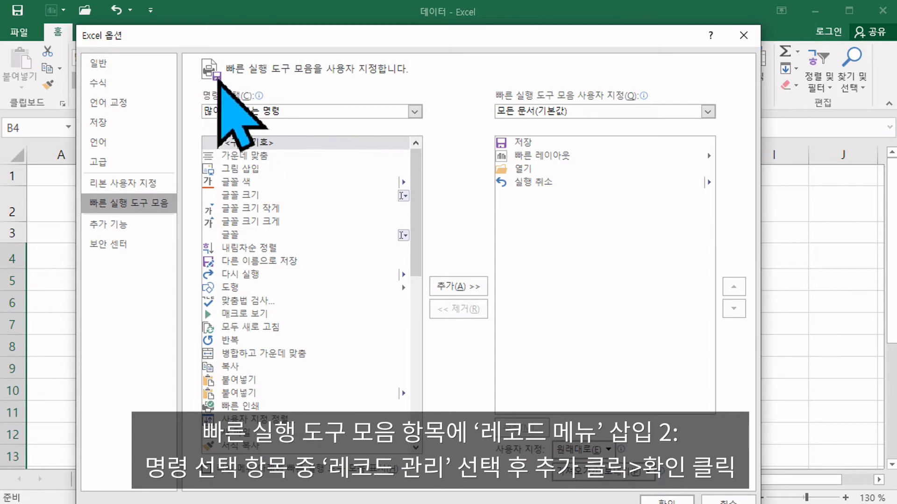
left_click(415, 112)
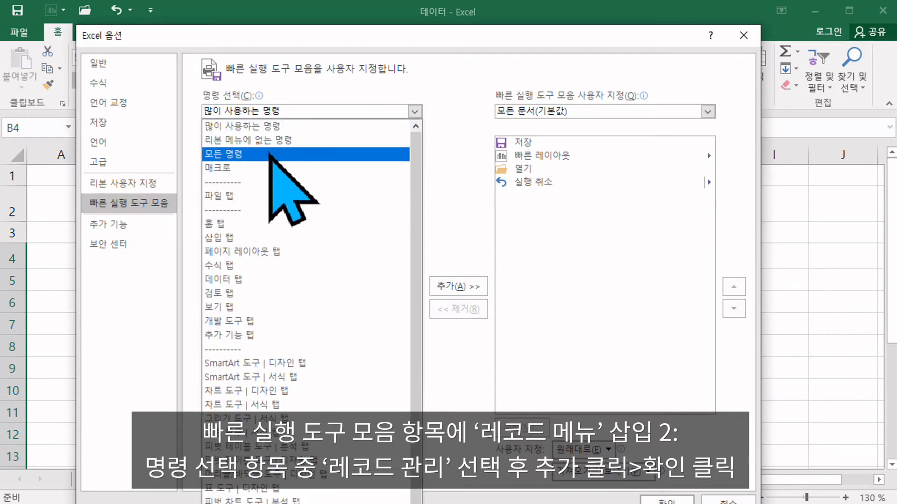
left_click(259, 154)
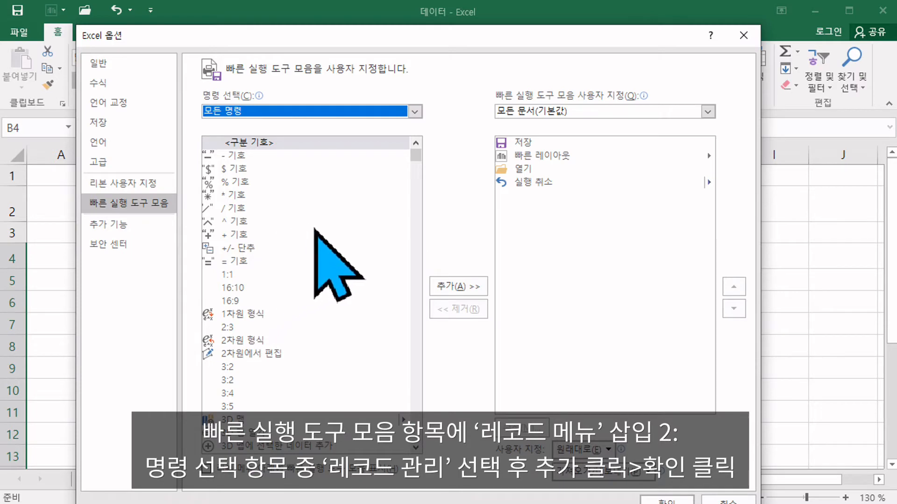
- Add the 레코드 관리 command to the Quick Access Toolbar for all documents and apply the options
scroll(324, 252, "down", 10)
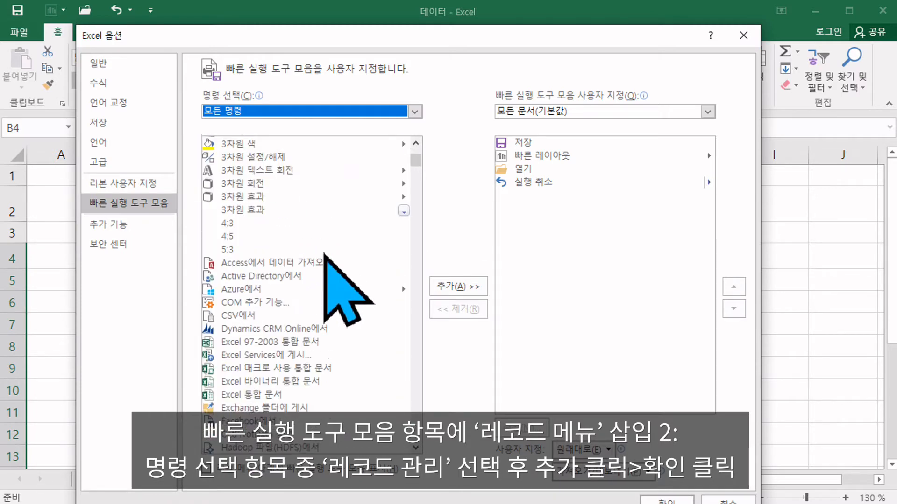
scroll(324, 252, "down", 20)
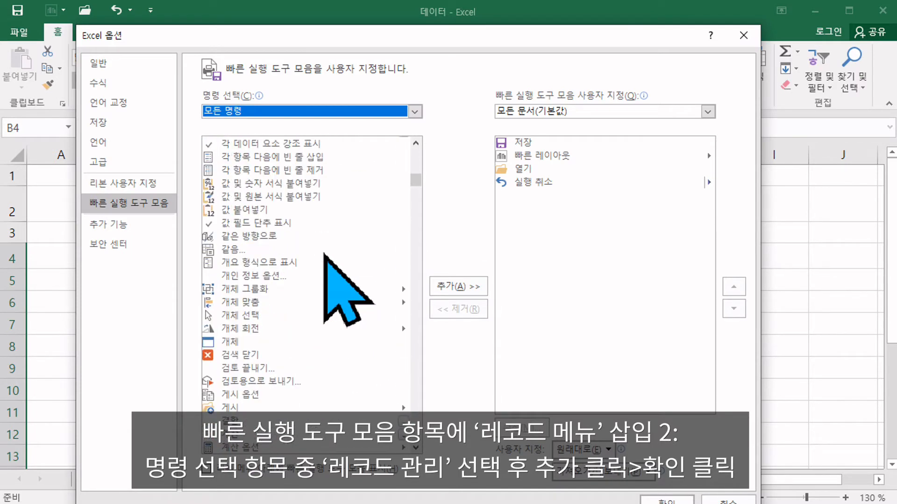
scroll(325, 254, "down", 20)
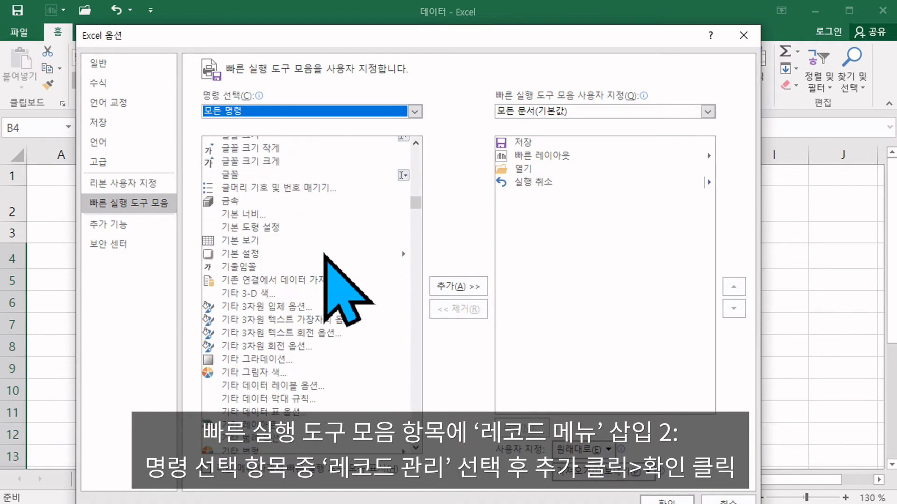
scroll(325, 254, "down", 15)
scroll(325, 254, "down", 20)
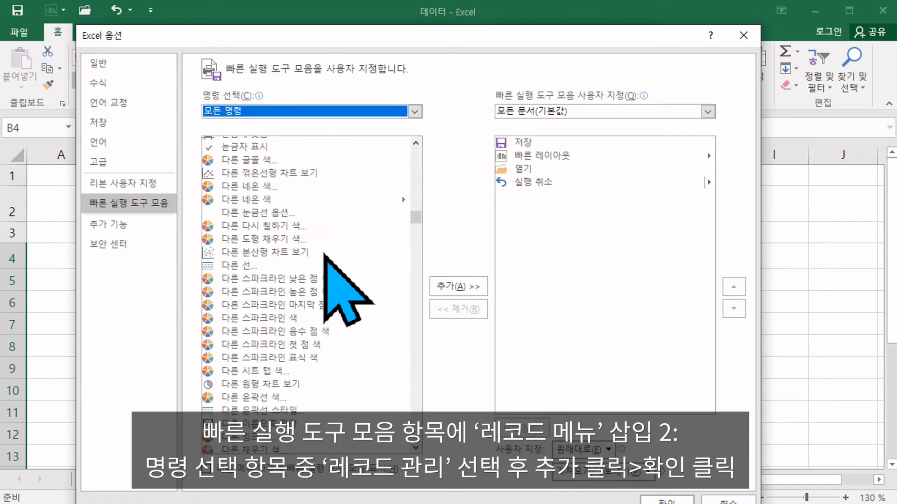
scroll(325, 255, "down", 8)
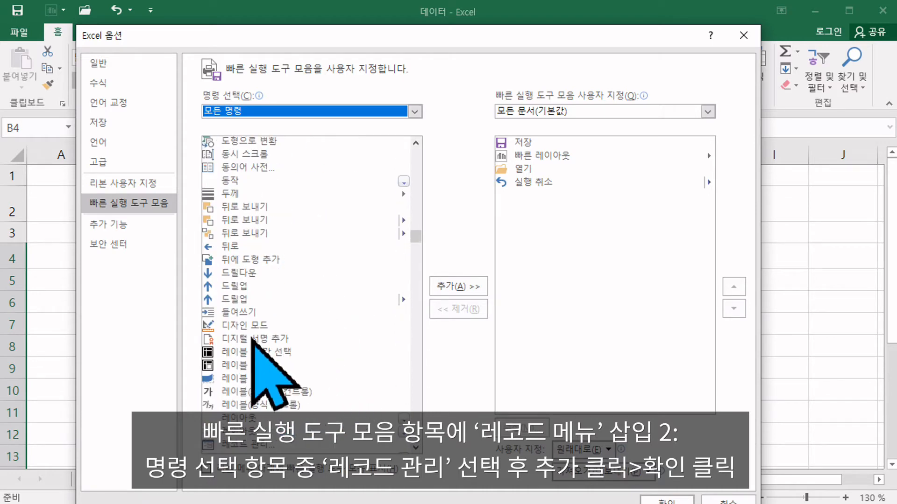
scroll(260, 357, "down", 1)
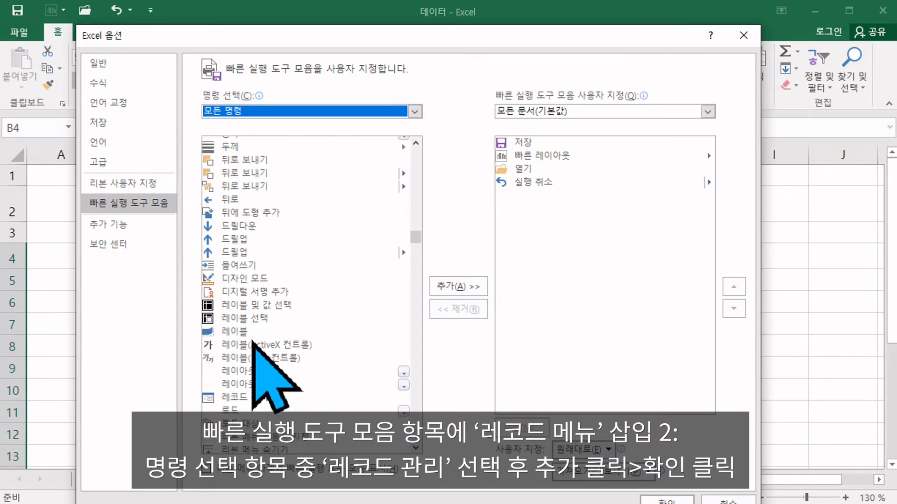
left_click(251, 398)
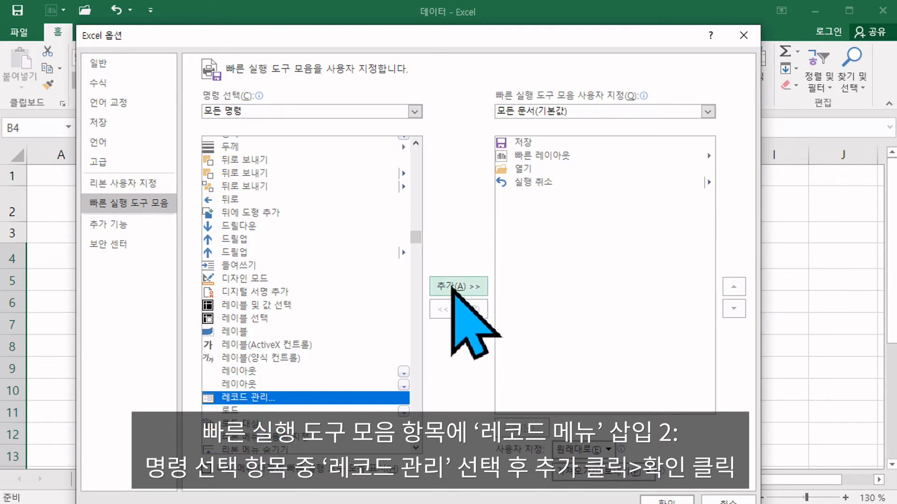
left_click(453, 287)
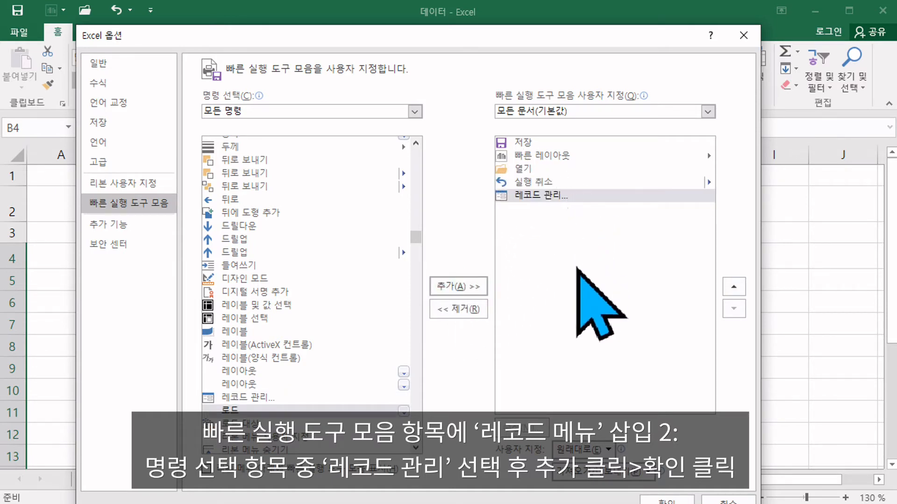
left_click_drag(484, 34, 482, 12)
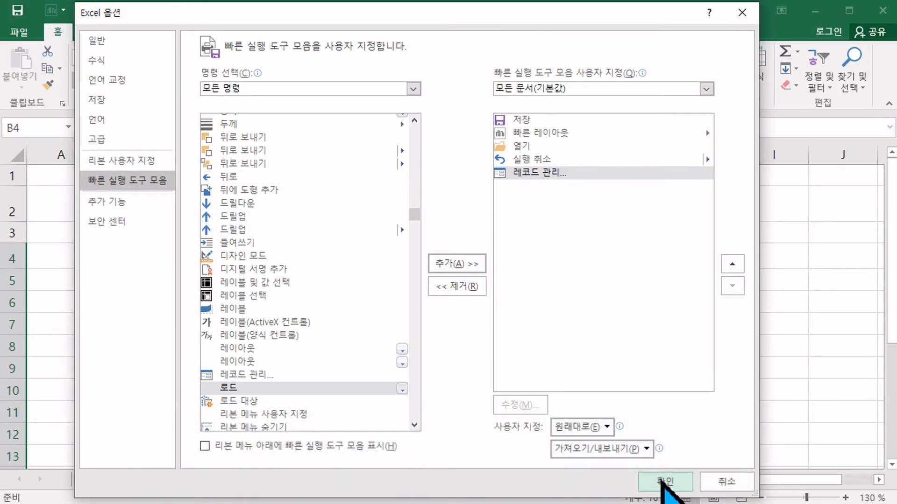
left_click(663, 482)
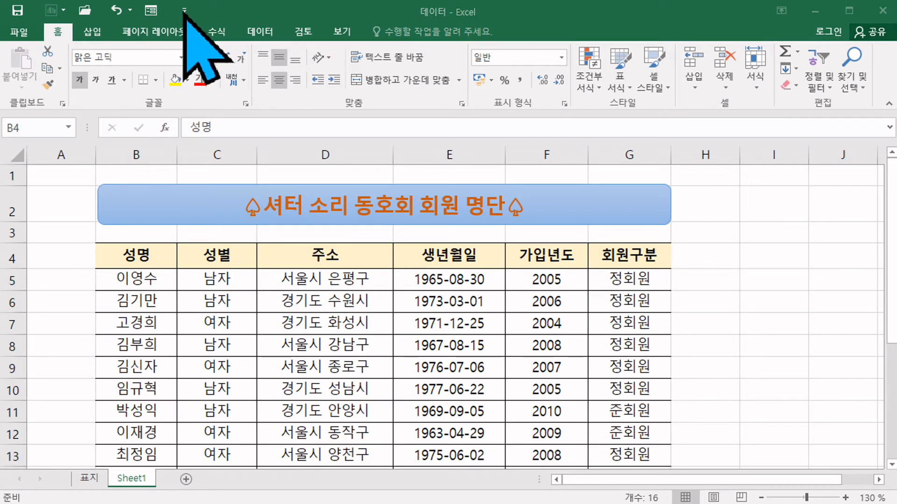
left_click(185, 10)
left_click(185, 11)
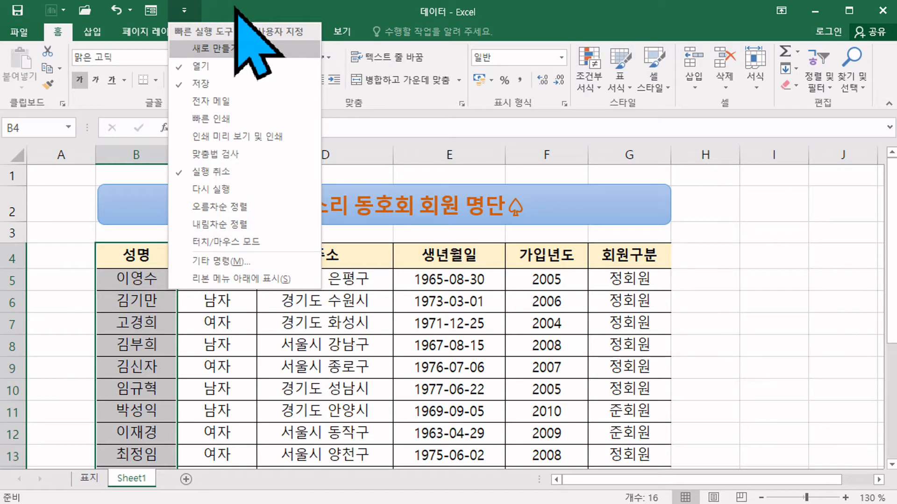
left_click(185, 10)
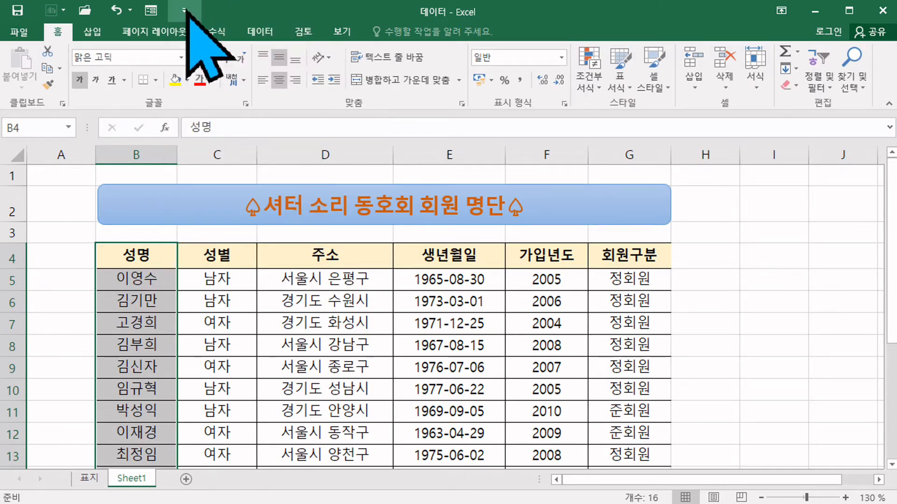
- Open the 레코드 관리 form from the Quick Access Toolbar to check the added command, and close the form
left_click(185, 10)
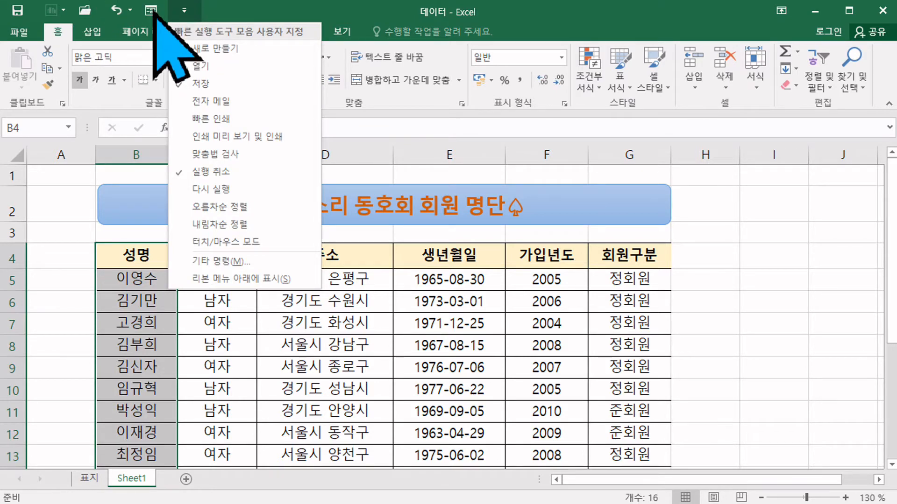
left_click(185, 10)
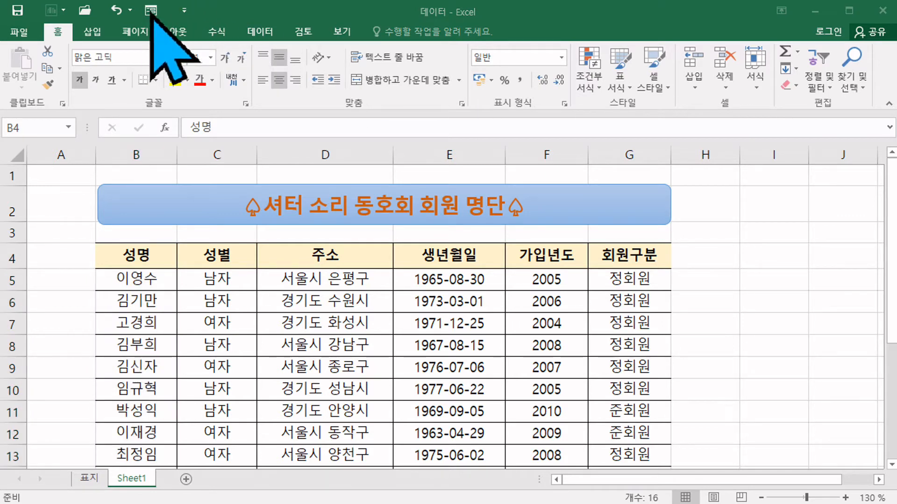
left_click(184, 10)
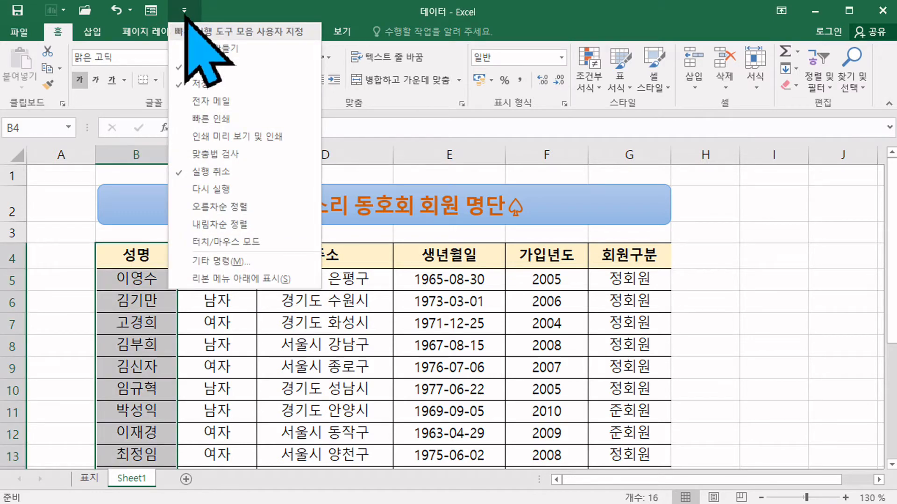
left_click(151, 9)
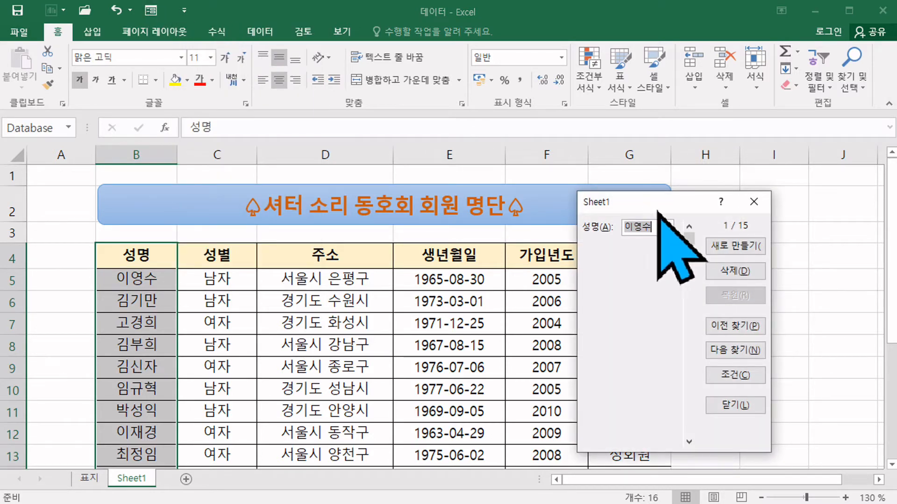
left_click(753, 202)
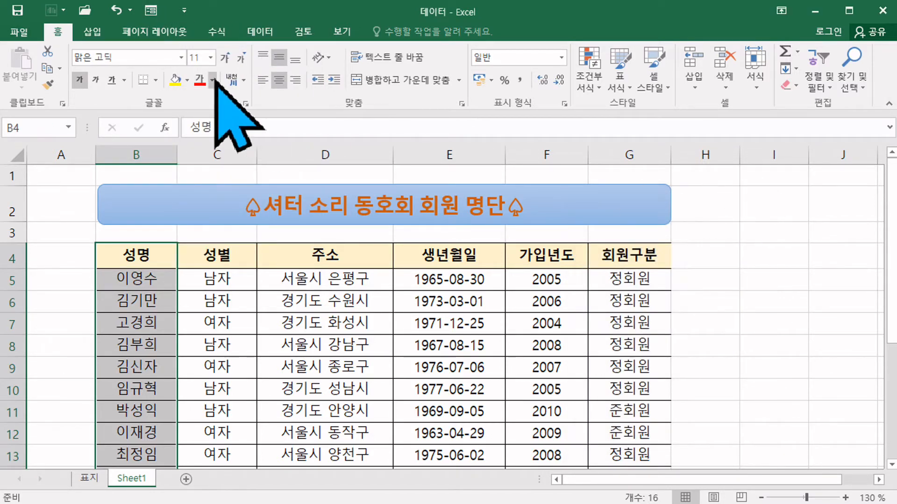
- Bring up the option for removing the 레코드 관리 command from the Quick Access Toolbar
right_click(152, 13)
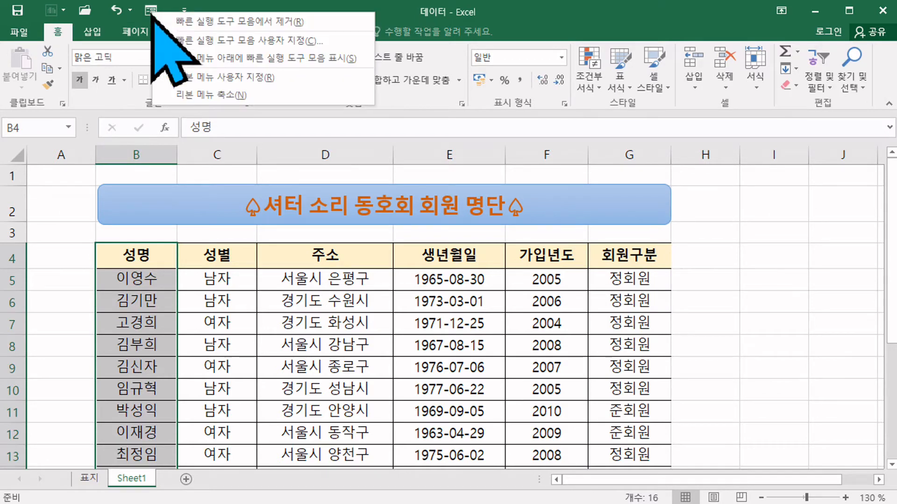
left_click(150, 11)
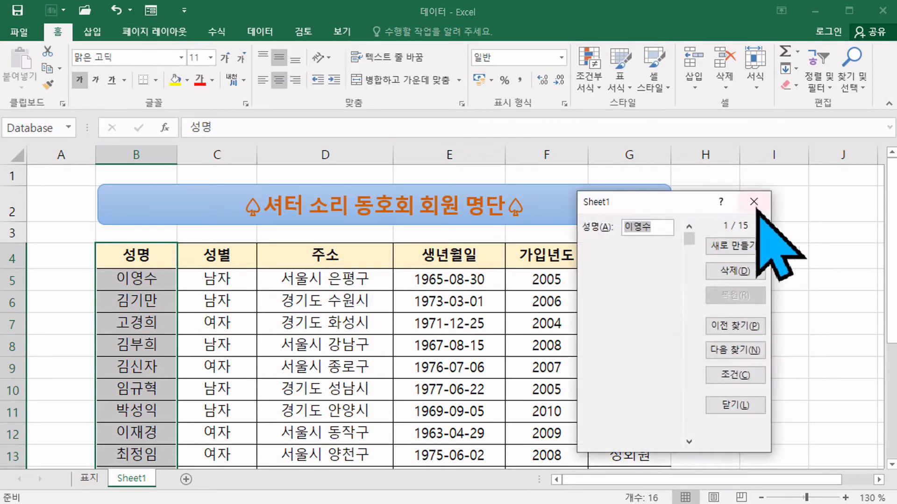
left_click(751, 201)
right_click(149, 12)
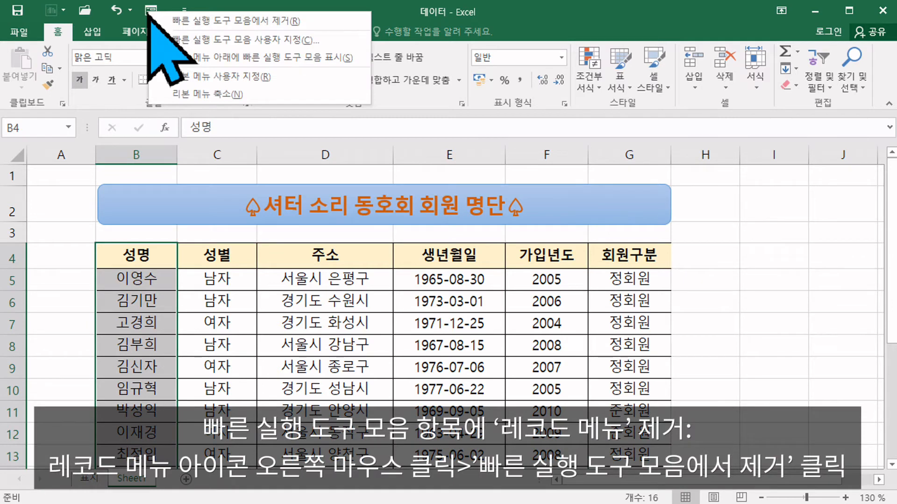
left_click(279, 22)
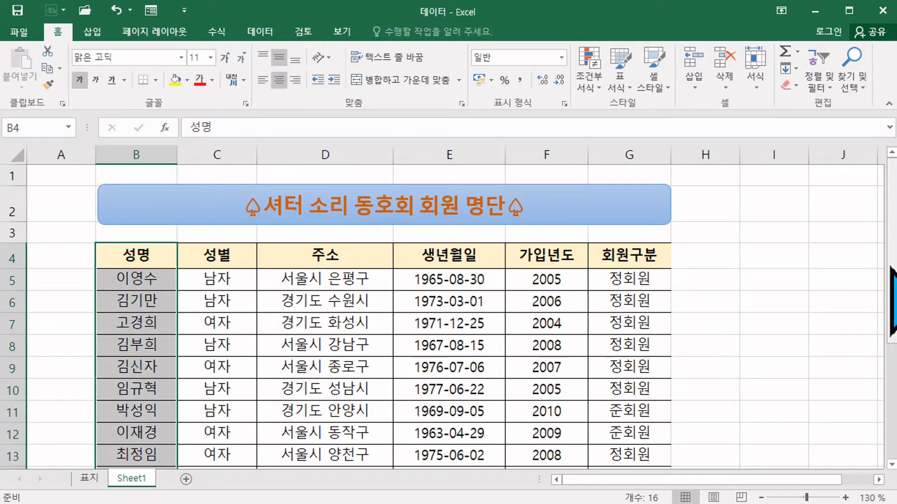
- Select cell A4 next to the member list, open the 레코드 관리 form and reposition it over the sheet
left_click_drag(892, 299, 891, 306)
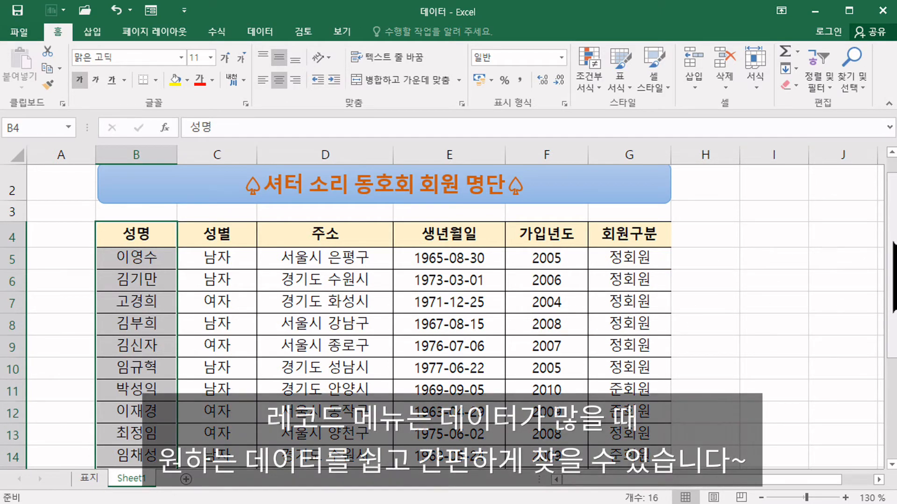
left_click_drag(893, 278, 893, 286)
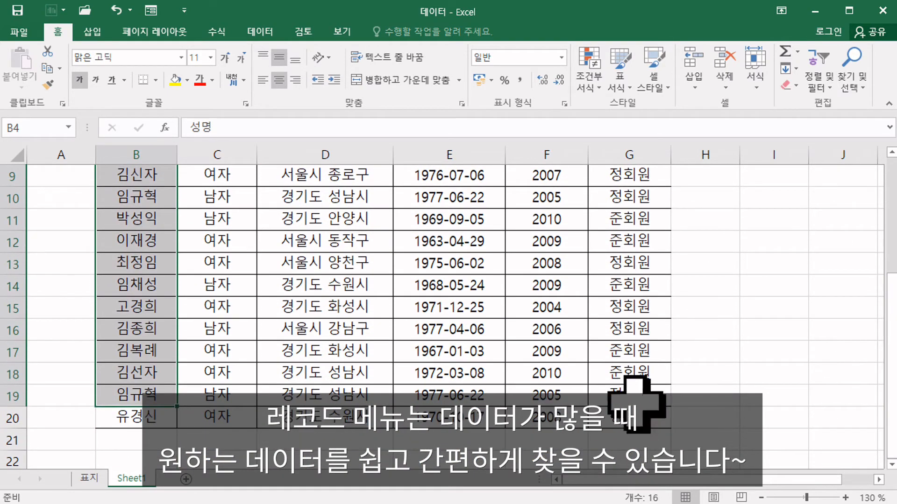
left_click(707, 399)
left_click_drag(893, 444, 890, 285)
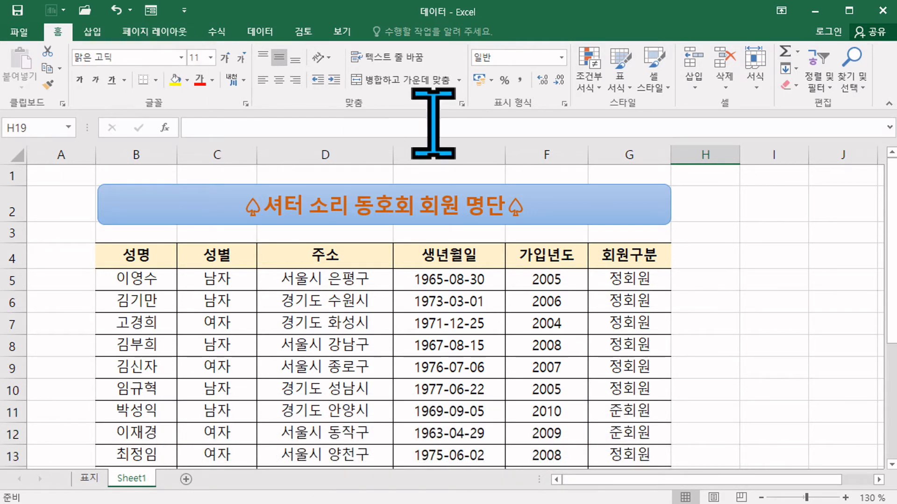
left_click(52, 256)
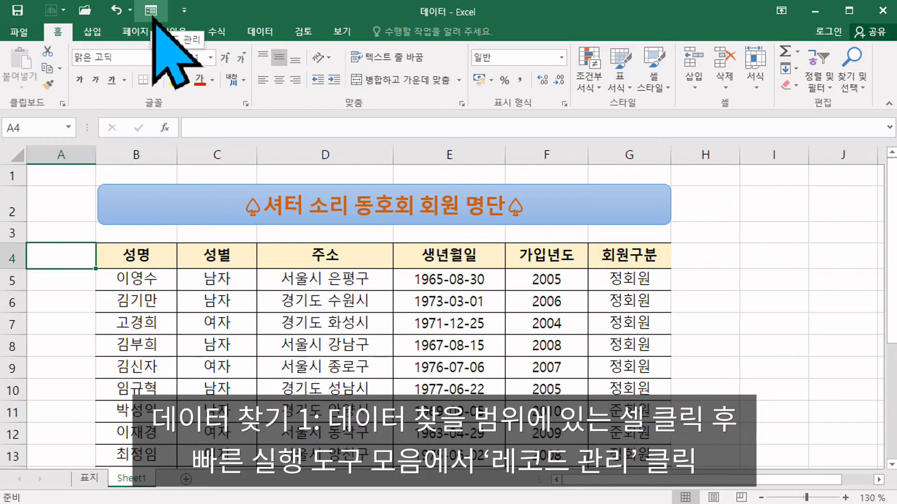
left_click(150, 10)
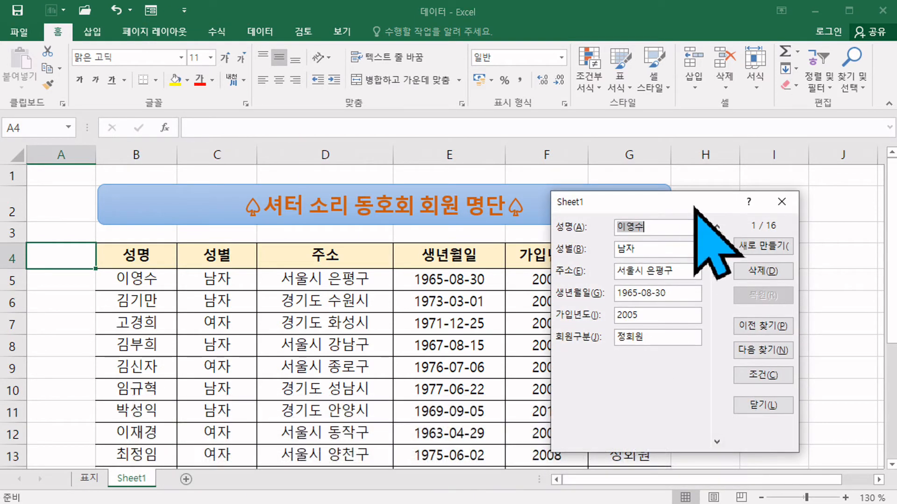
left_click_drag(694, 207, 636, 217)
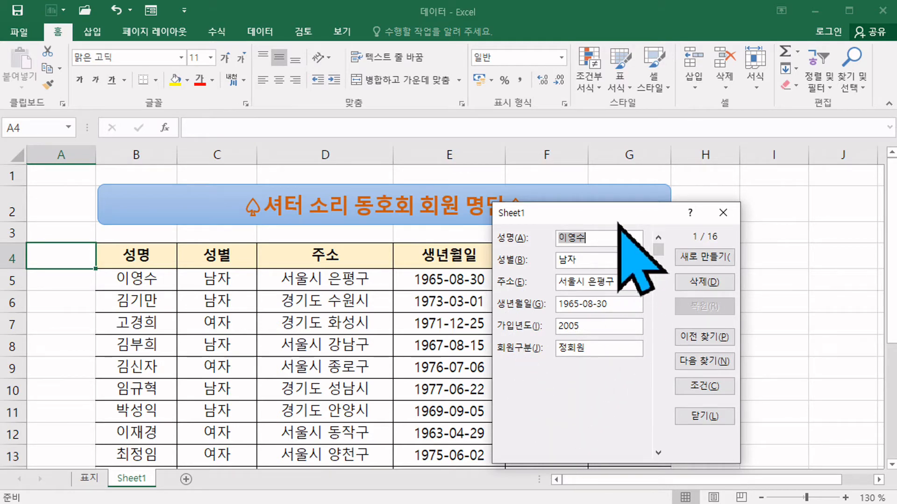
left_click_drag(618, 223, 622, 198)
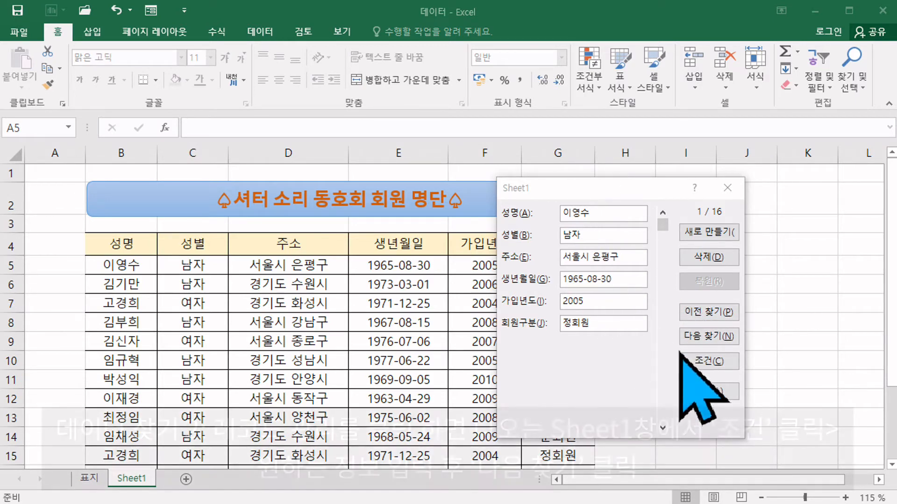
- Search the records in the form using the full name of the member in row 11 as the 성명 criterion
left_click(705, 363)
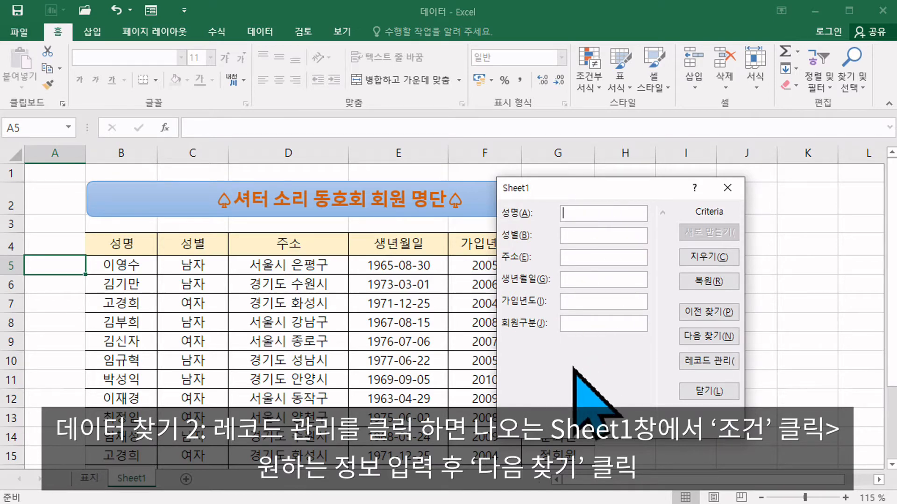
type("성ㅇ")
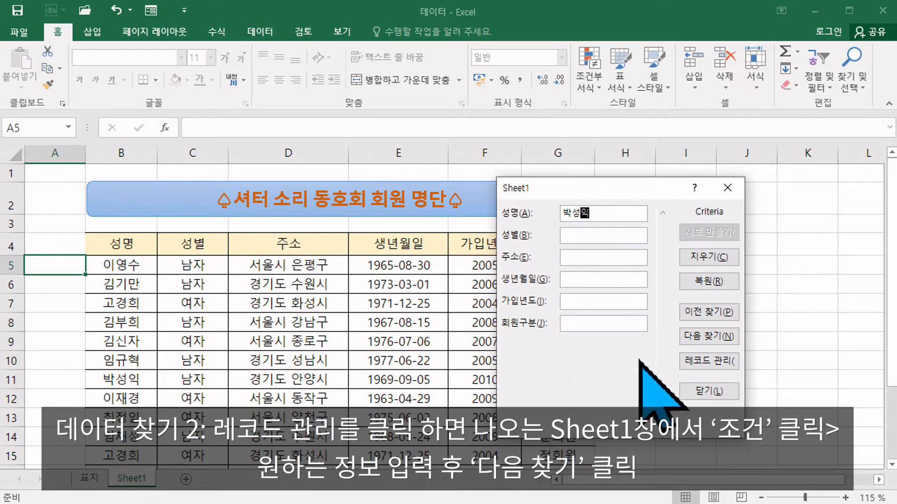
left_click(722, 337)
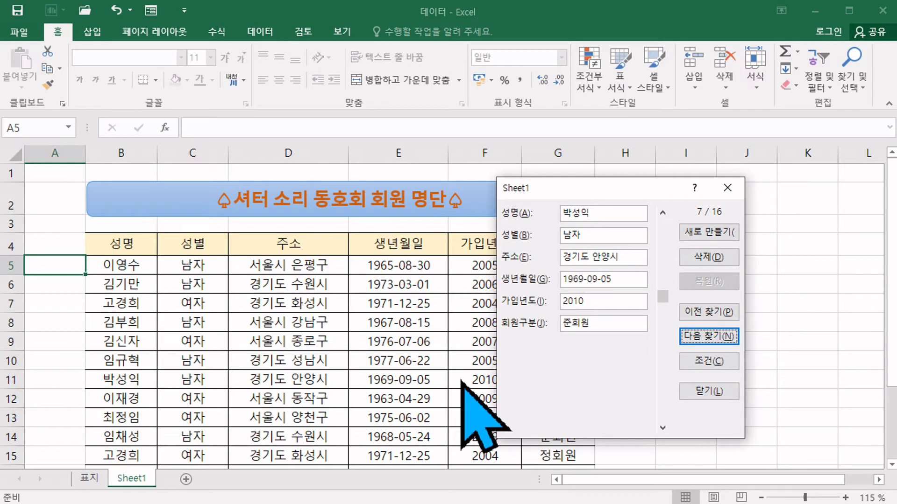
left_click(701, 393)
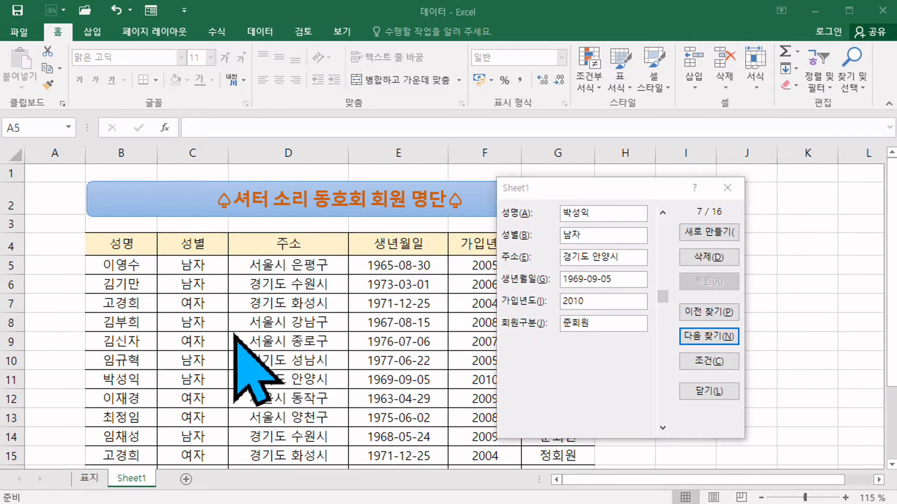
- Move the form clear of the table, change the found member's 회원구분 to 정회원 and close the form
left_click_drag(576, 188, 686, 223)
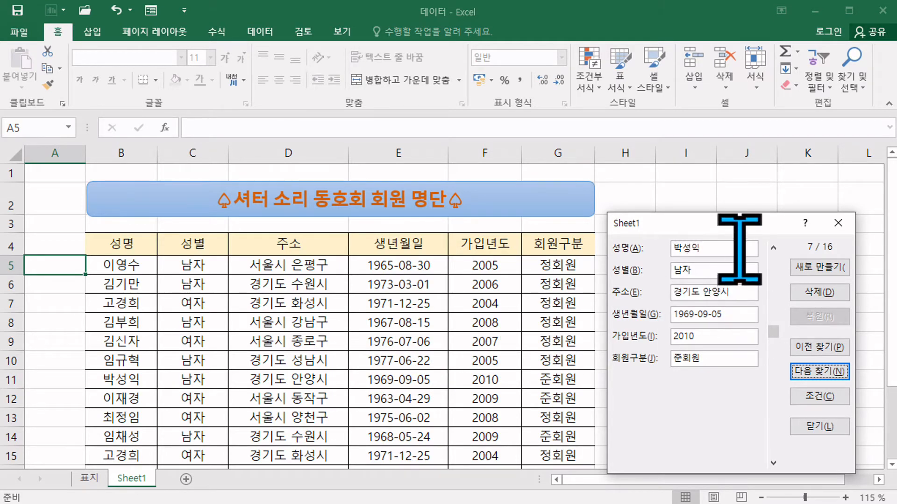
left_click_drag(756, 223, 751, 204)
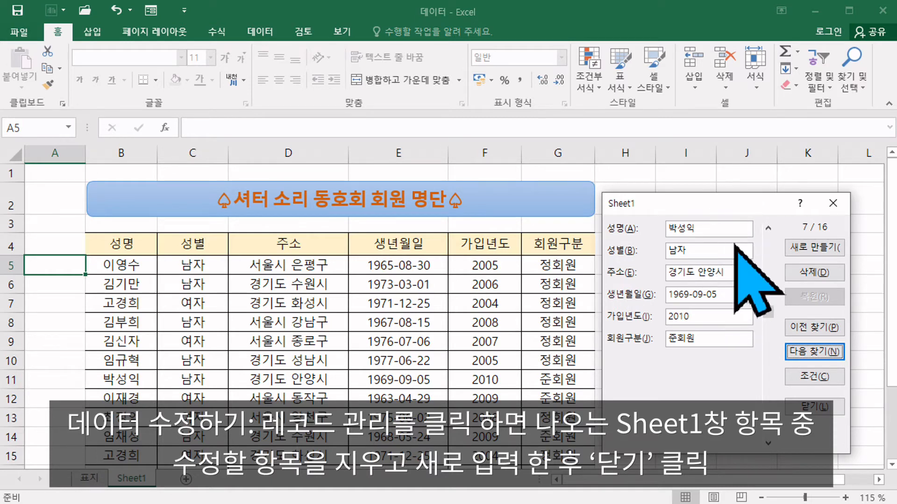
left_click(699, 340)
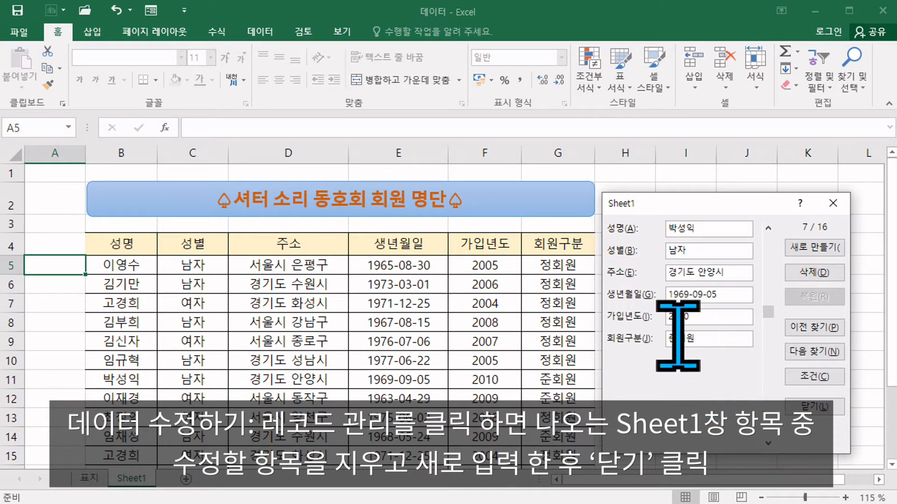
key("BackSpace")
type("저")
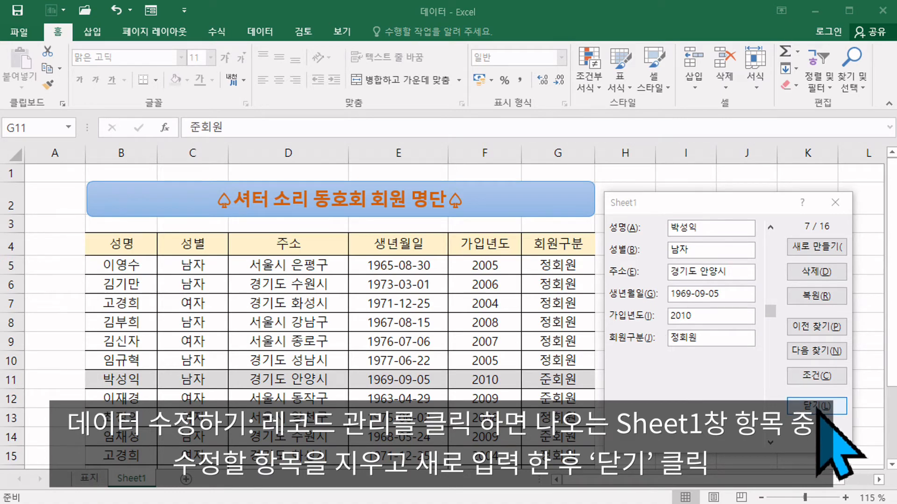
left_click(818, 406)
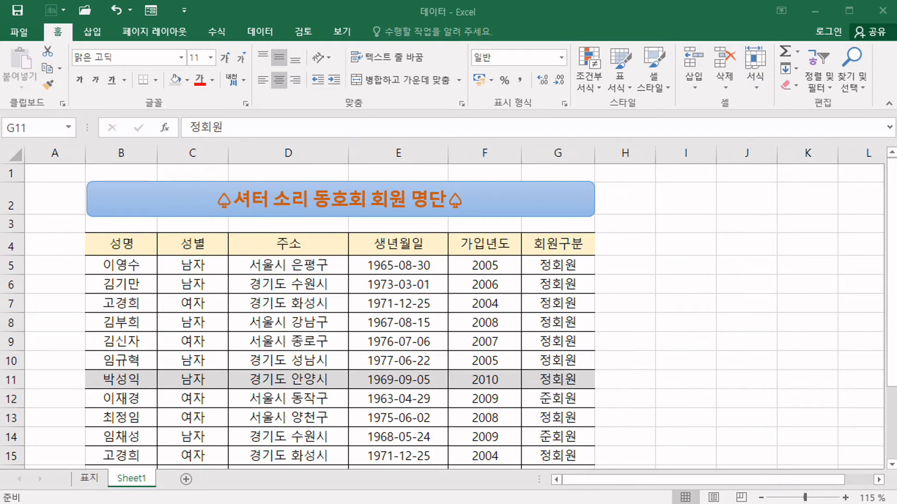
- Start a new record in the 레코드 관리 form, entering the member's full name and 성별 남자
left_click(55, 265)
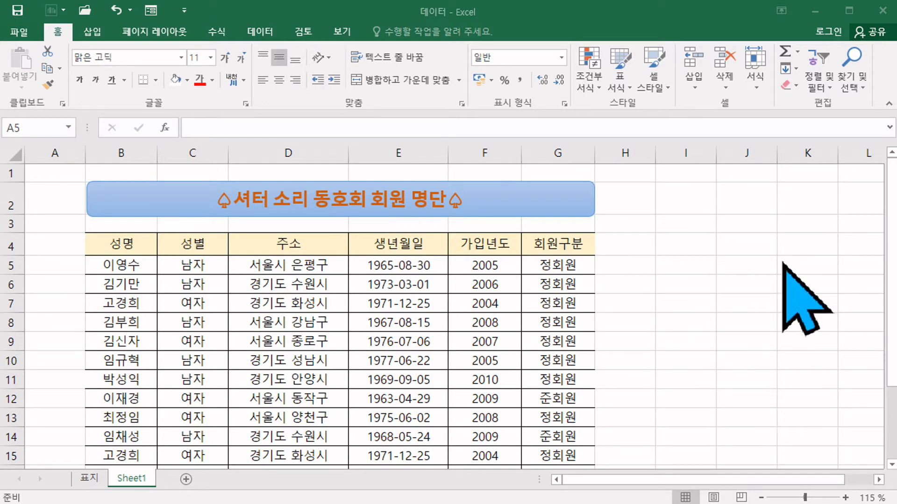
left_click(150, 10)
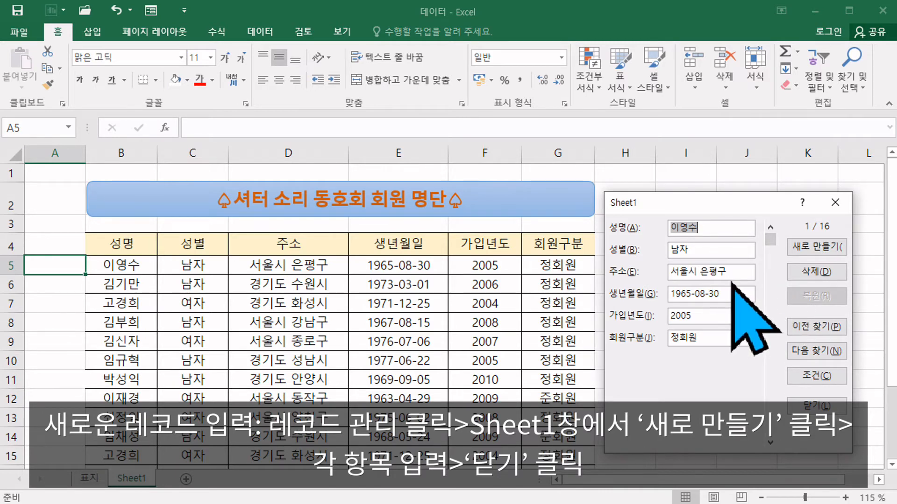
left_click(826, 250)
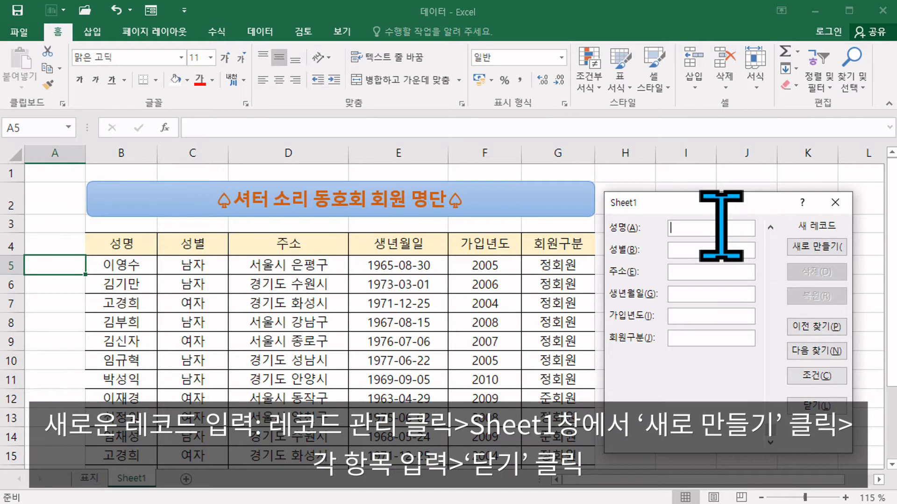
type("이동ㅇ")
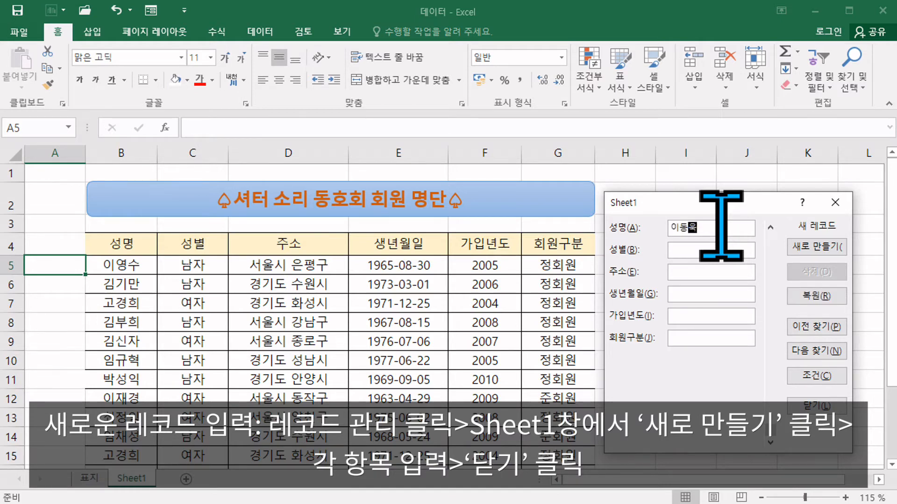
left_click(703, 252)
type("ㄴ남ㅈ")
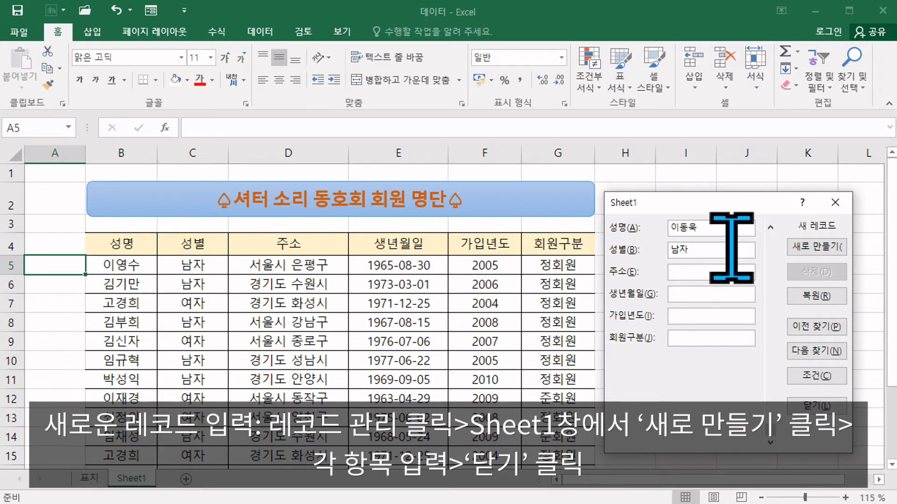
- Fill in the new member's address and date of birth, 가입년도 2011 and 회원구분 준회원, and add the record
left_click(728, 275)
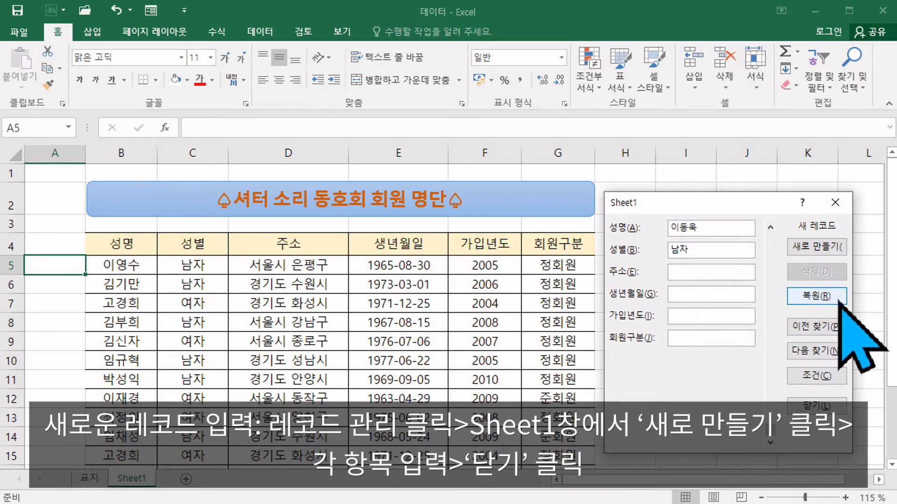
type("경기도 오산시")
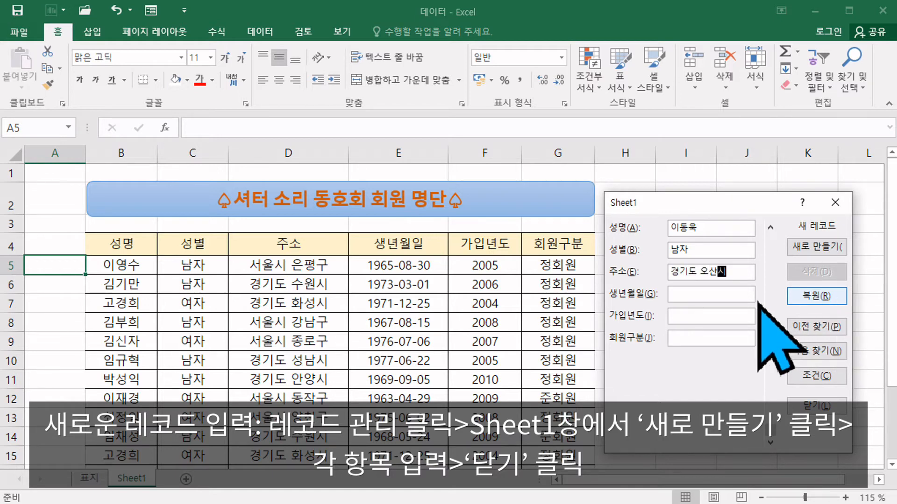
left_click(736, 293)
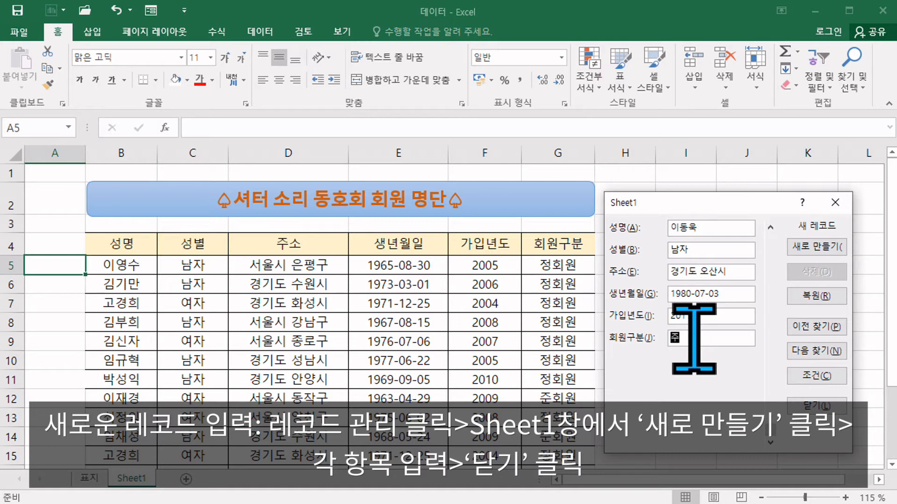
type("회원")
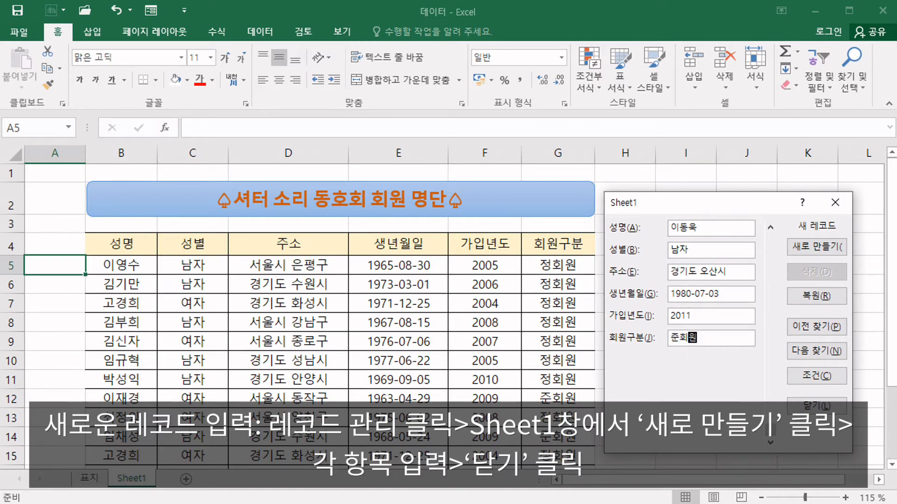
key("Return")
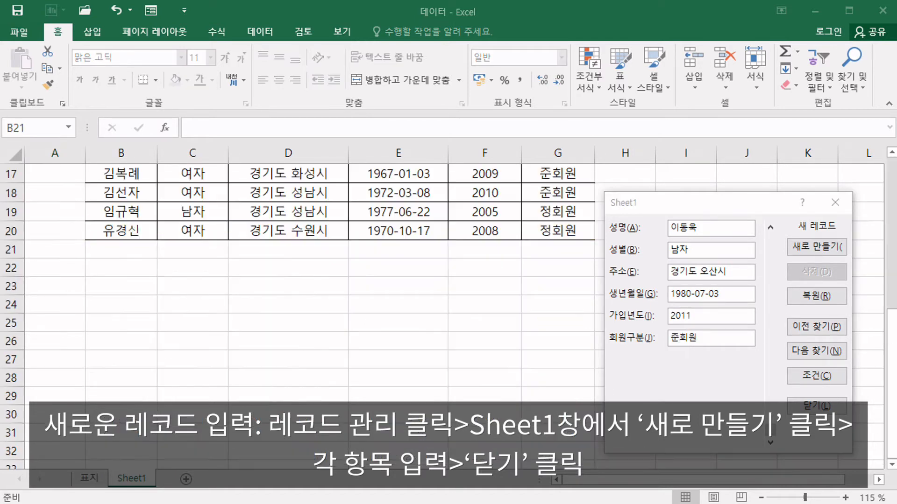
- Close the record form and select the empty cell A21 beside the newly added record
left_click(817, 409)
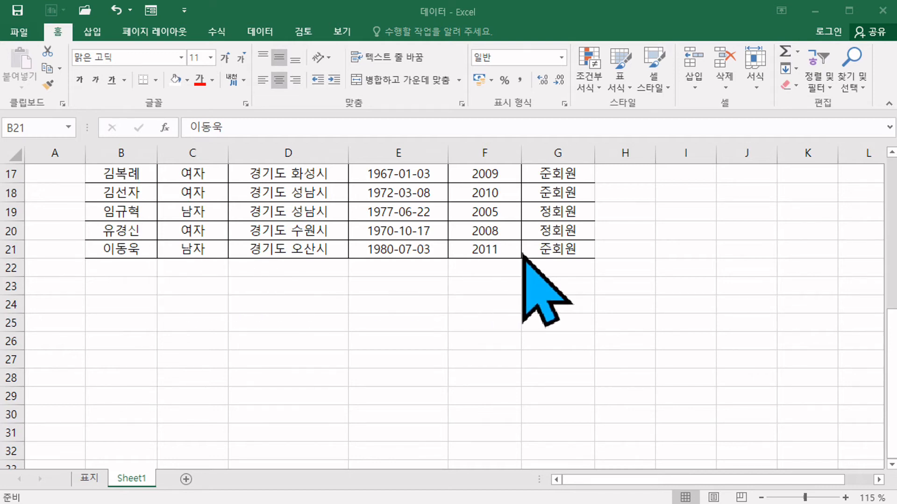
left_click(115, 252)
left_click(60, 253)
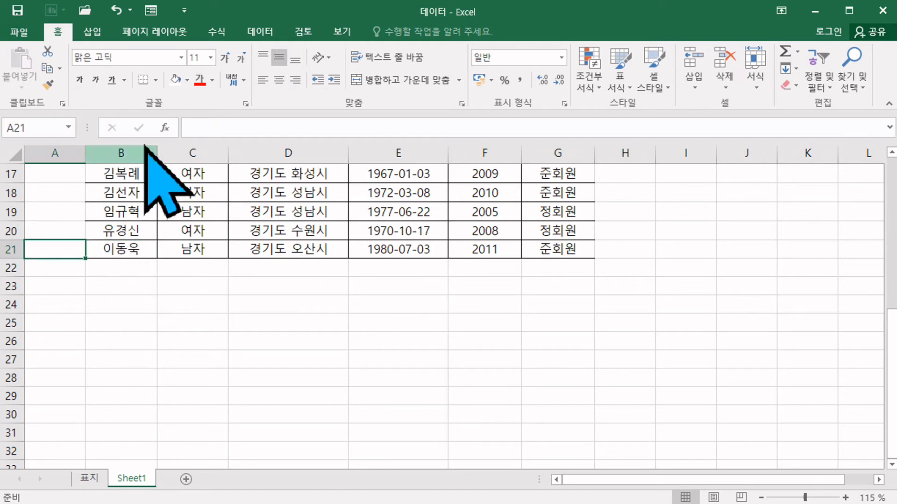
- Add another new record through the 레코드 관리 form with only the member's full name filled in under 성명
left_click(148, 11)
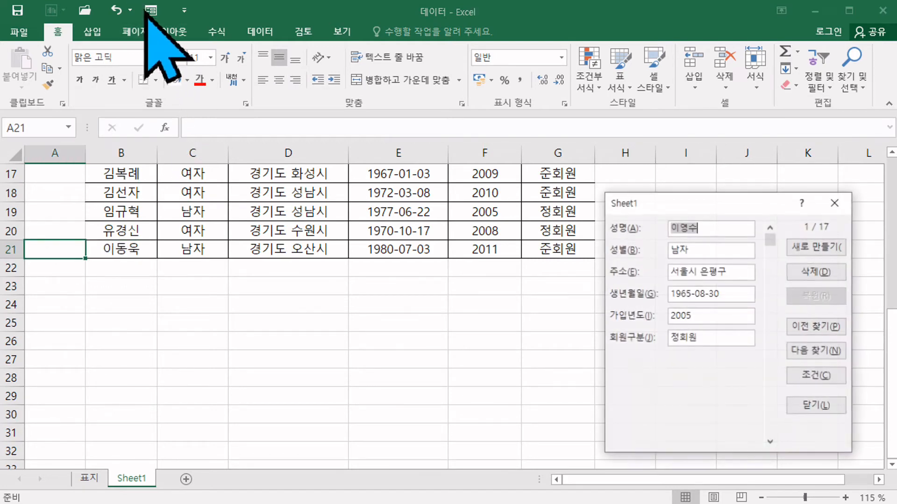
left_click(816, 250)
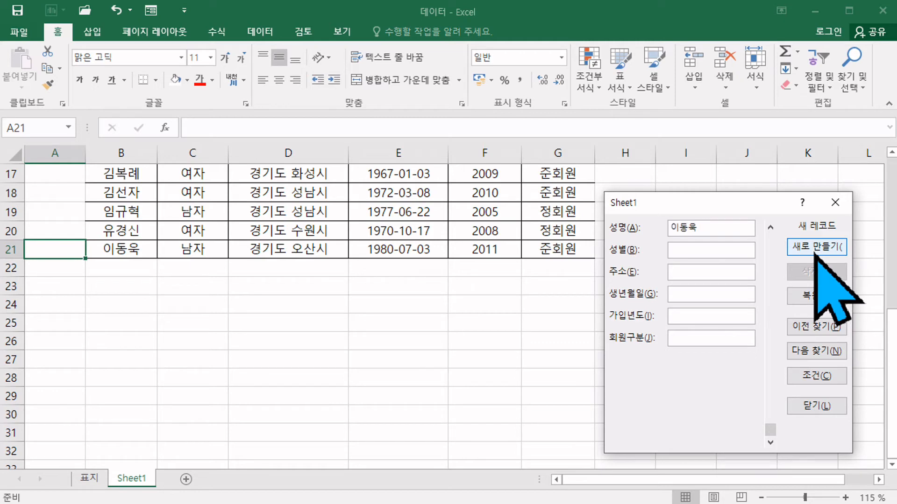
type("이동욱")
key("Return")
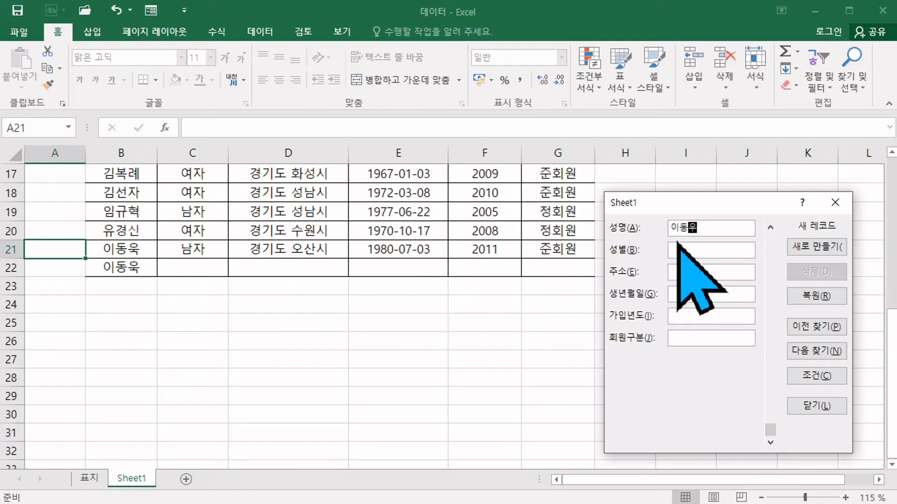
key("Return")
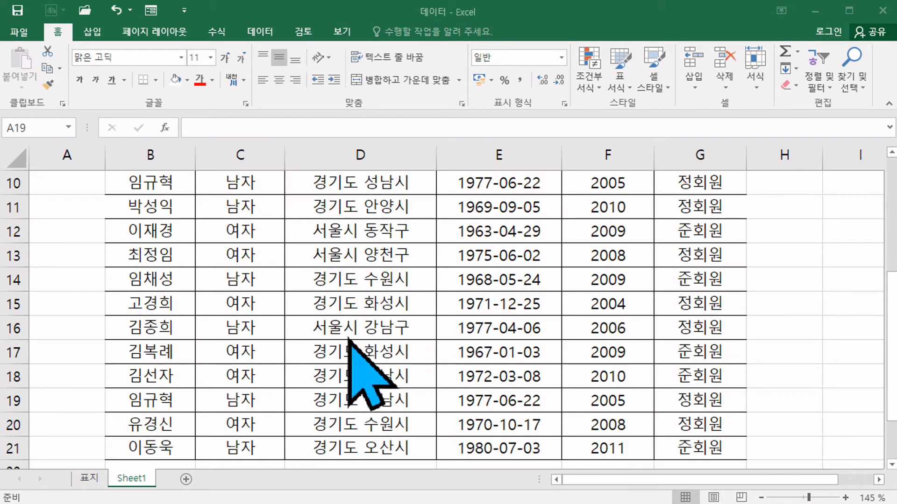
- Find the record of the member in row 20 through the 레코드 관리 form by full name and delete it permanently
left_click(151, 11)
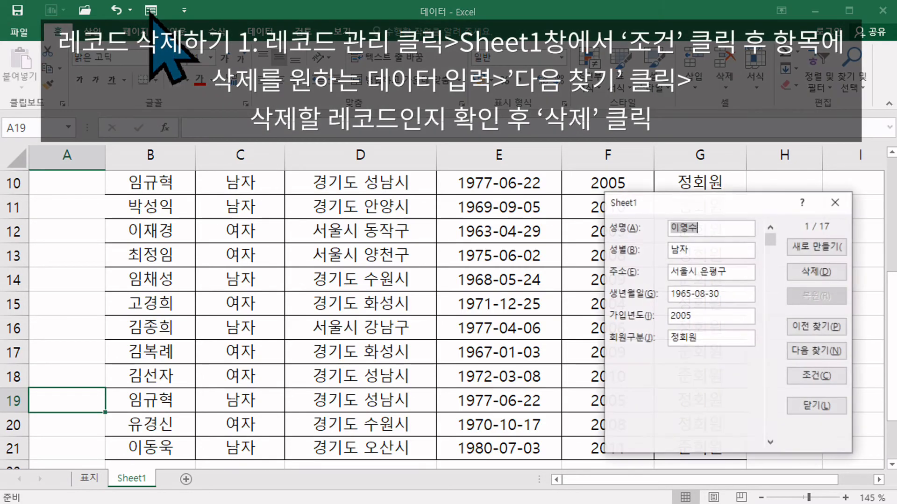
left_click_drag(689, 196, 677, 184)
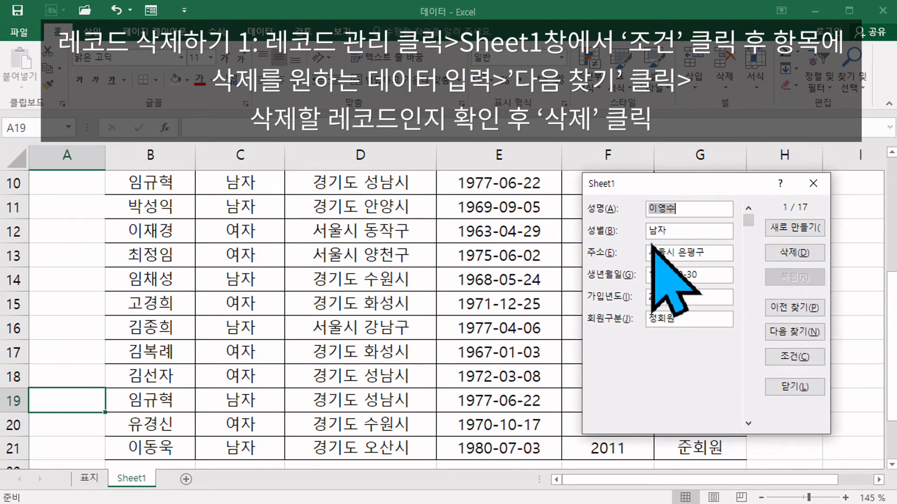
left_click(803, 360)
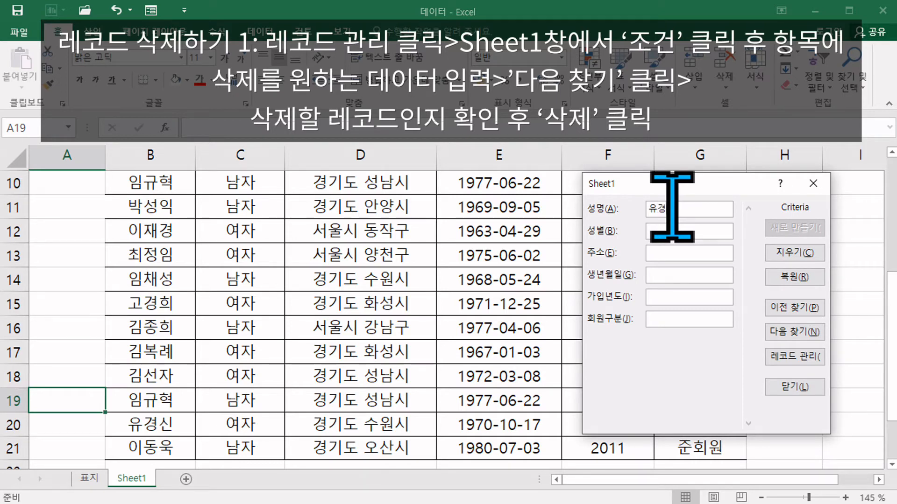
type("신")
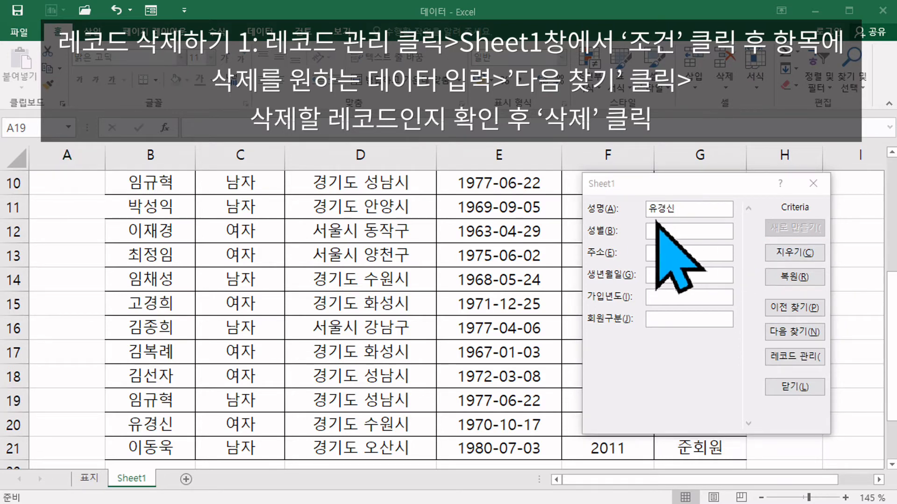
left_click(793, 332)
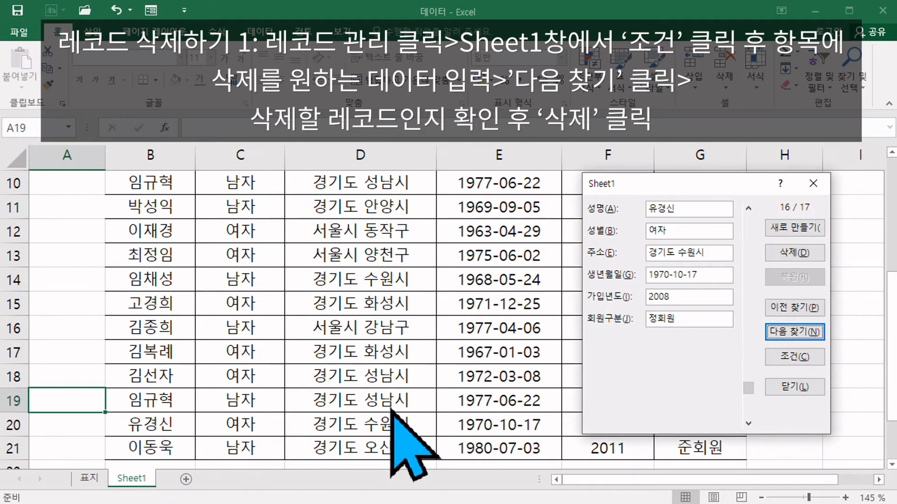
left_click(793, 253)
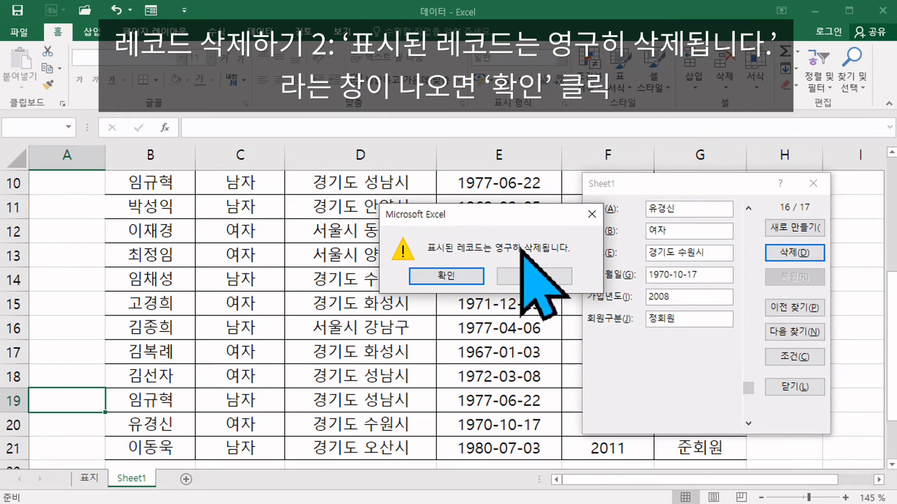
left_click(449, 275)
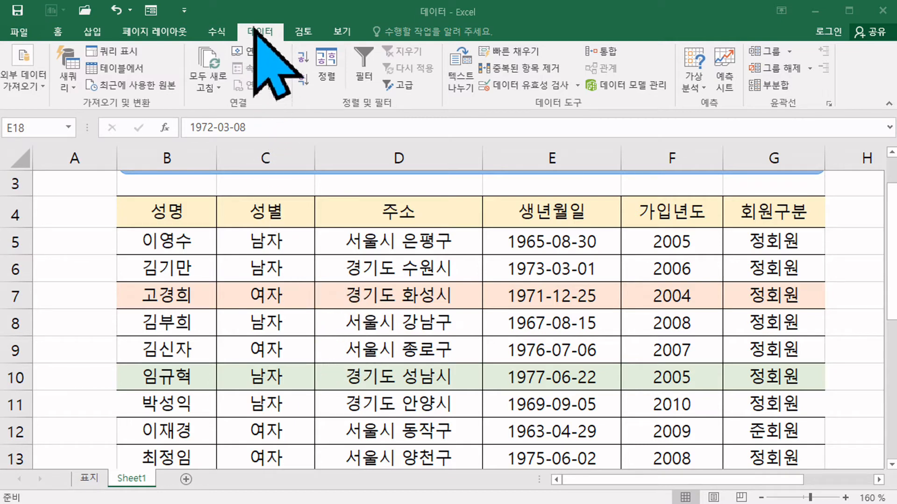
- Examine the member records in B5:G20, comparing the shaded rows 7 and 15 and the shaded rows 10 and 19
left_click(258, 31)
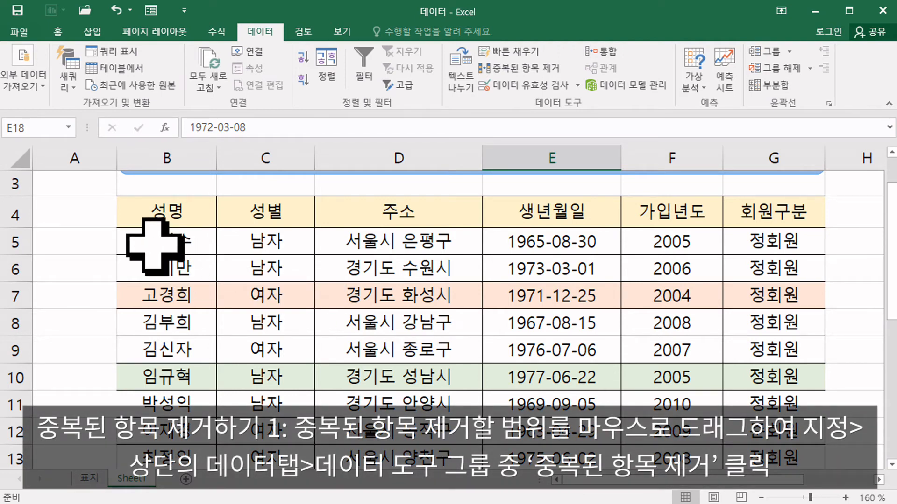
left_click_drag(154, 245, 781, 420)
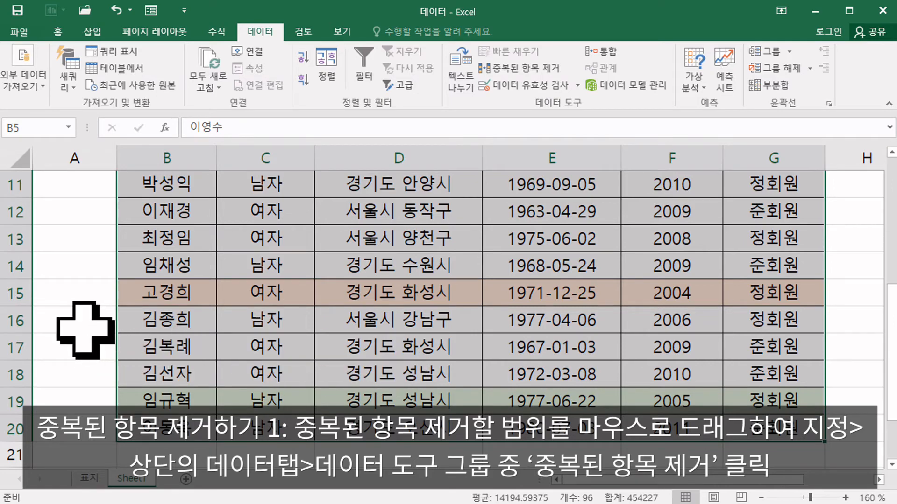
scroll(84, 331, "up", 3)
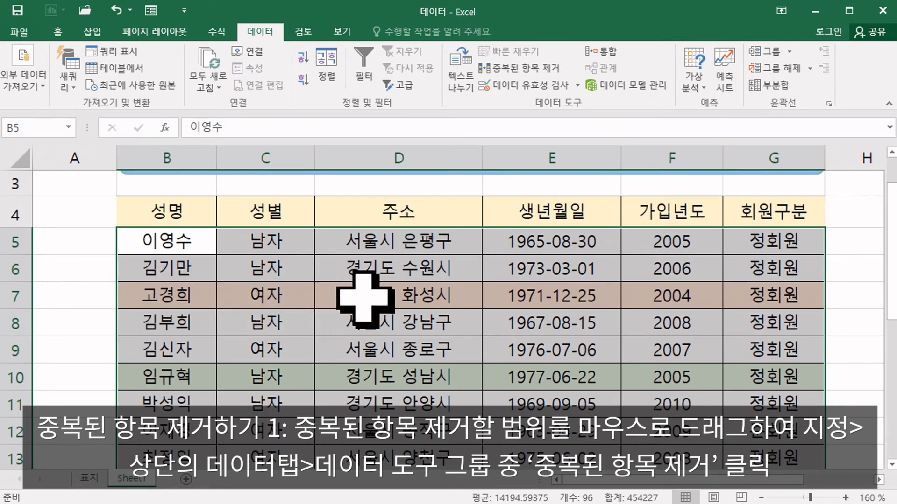
left_click(365, 299)
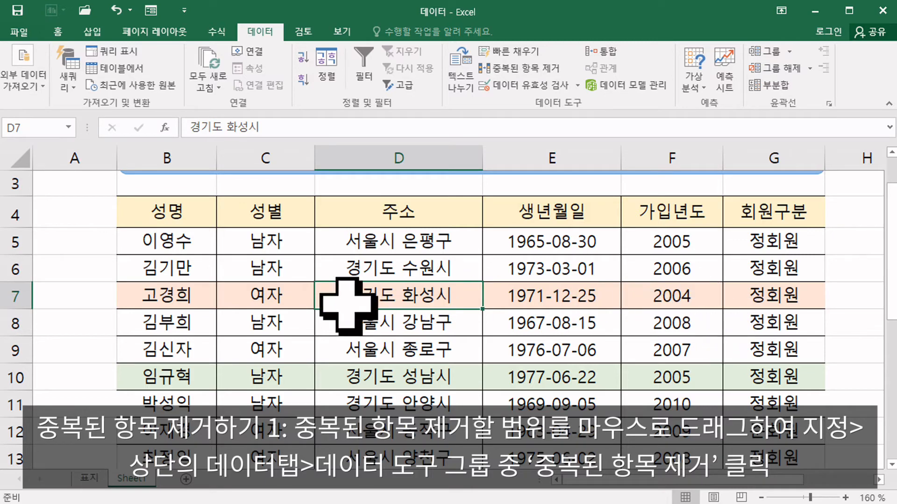
scroll(321, 321, "down", 2)
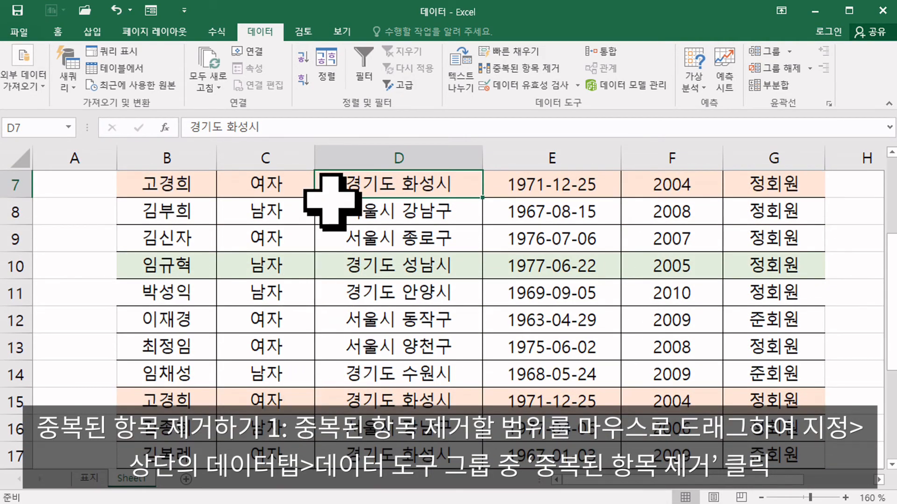
scroll(320, 322, "down", 2)
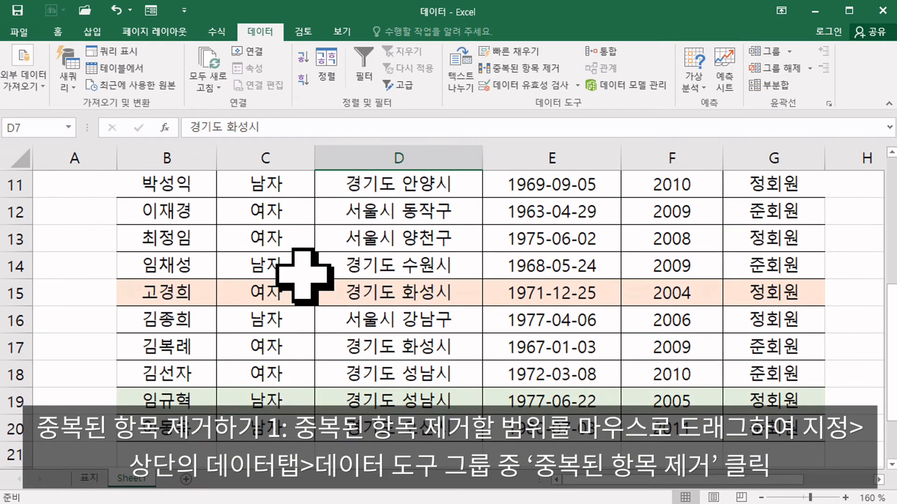
scroll(303, 277, "up", 2)
scroll(312, 420, "down", 2)
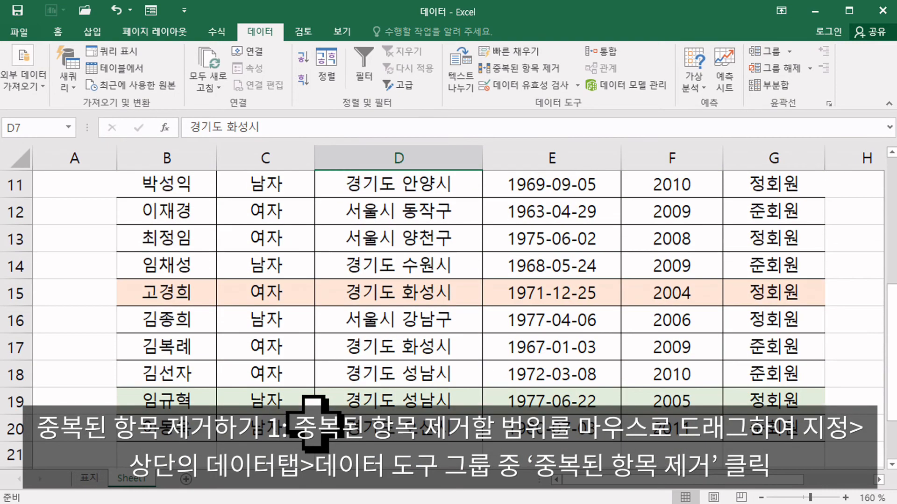
scroll(312, 418, "up", 4)
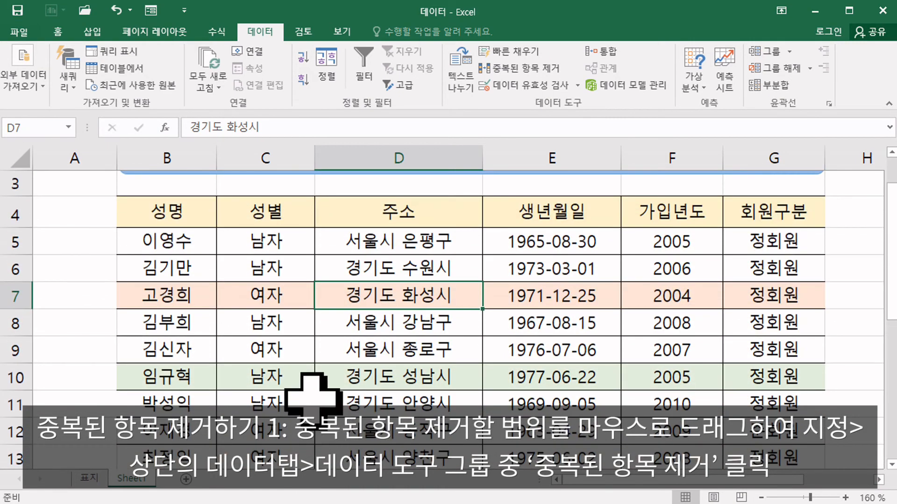
- Remove the duplicate records from B5:G20 with all columns selected for the comparison
left_click_drag(131, 237, 769, 428)
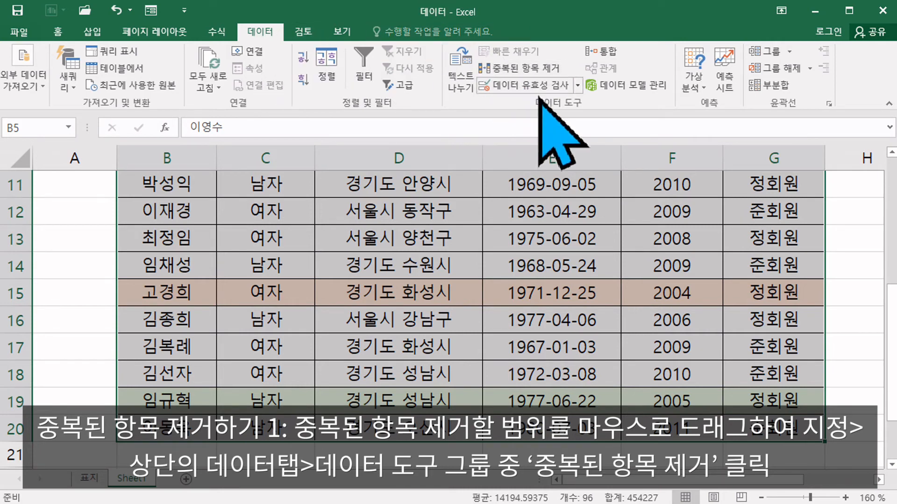
left_click(542, 69)
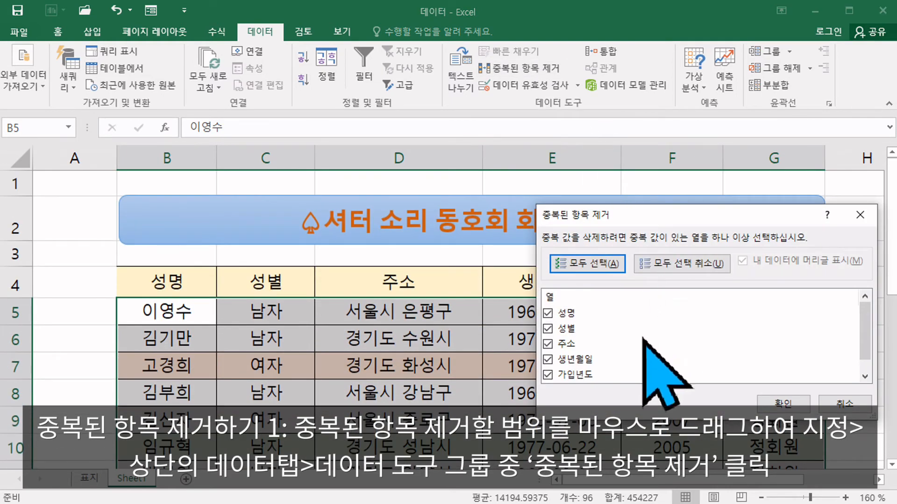
left_click_drag(682, 220, 598, 215)
left_click(516, 261)
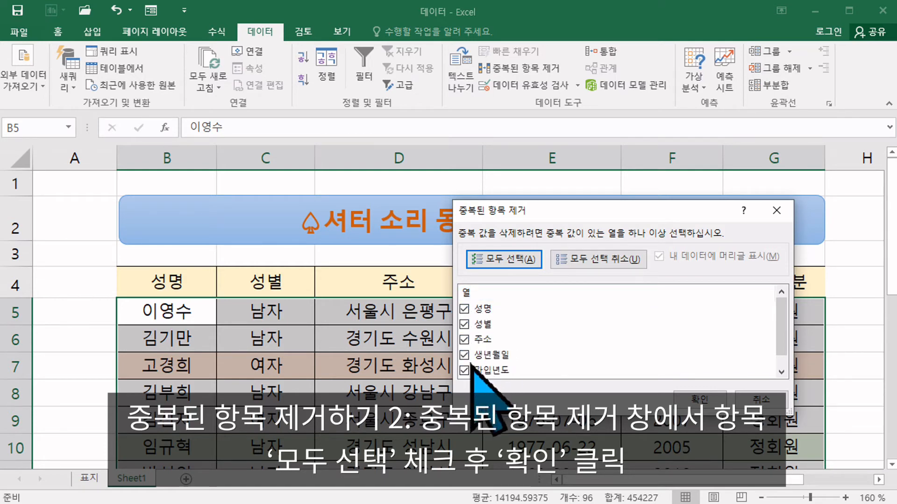
left_click(697, 400)
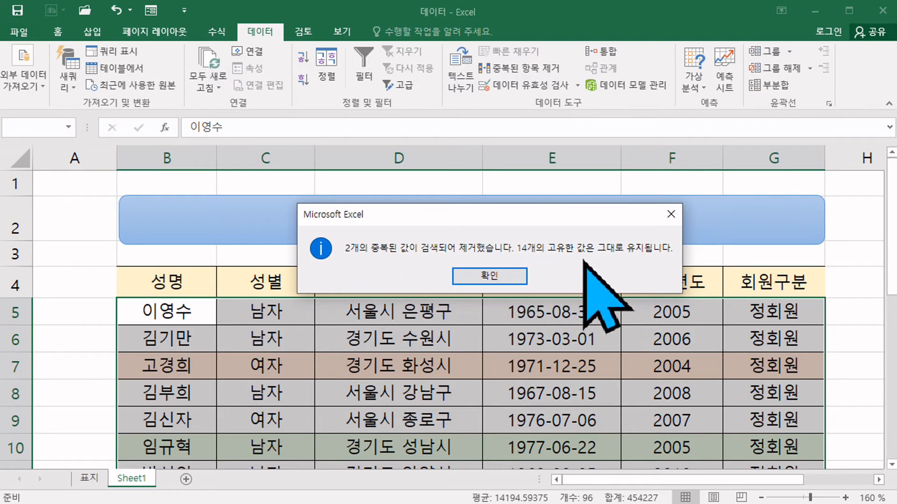
left_click(502, 277)
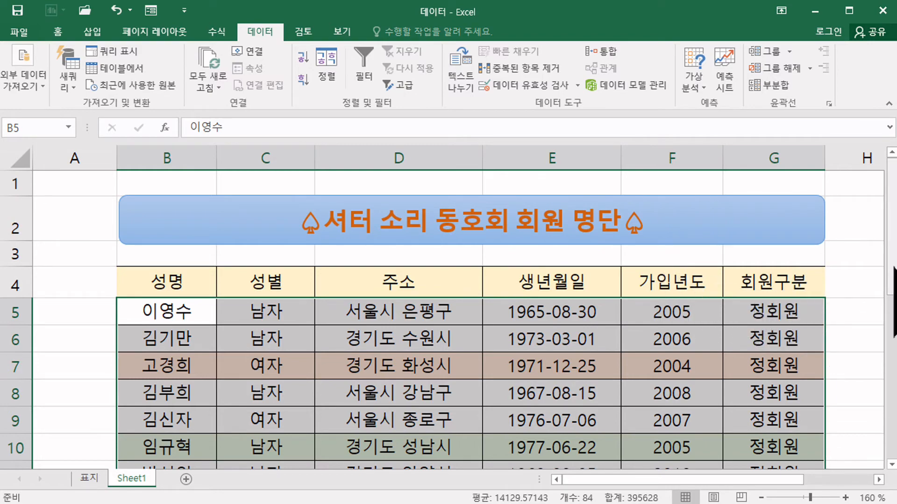
- Check the whole member list for remaining repeats of the shaded records in rows 7 and 10
left_click(760, 365)
left_click_drag(892, 280, 891, 301)
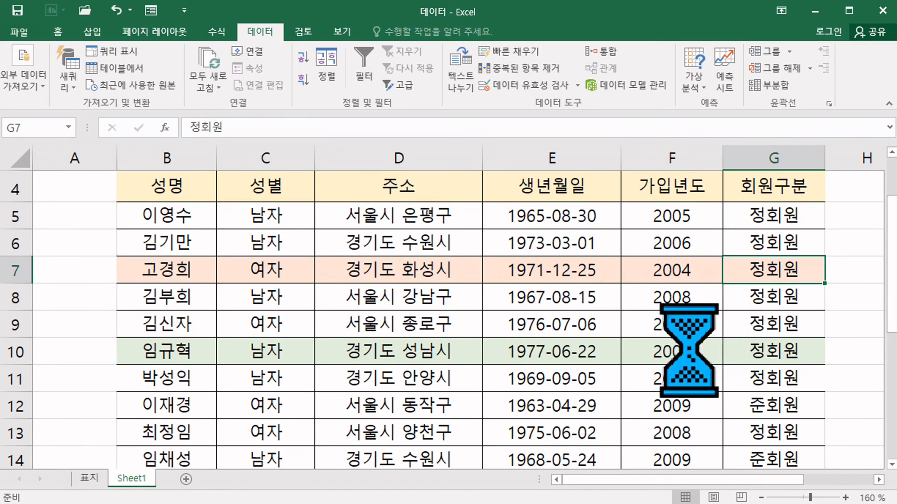
scroll(684, 350, "down", 3)
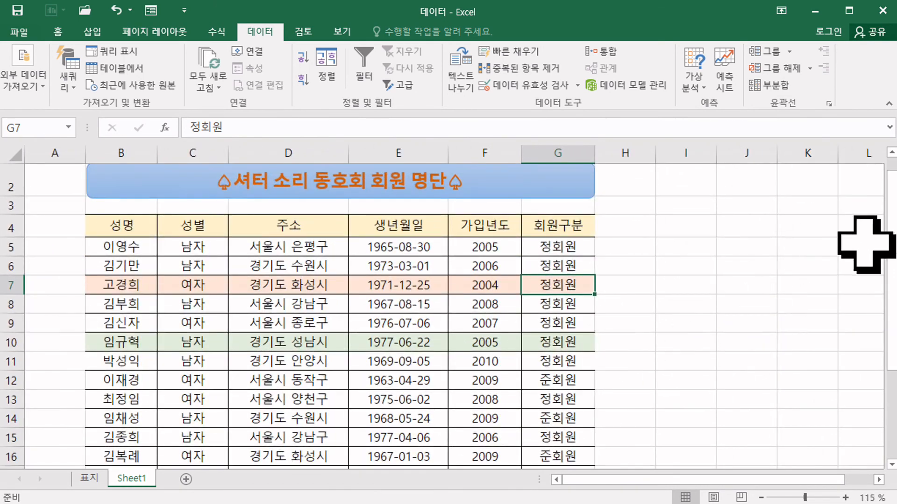
left_click_drag(892, 280, 891, 294)
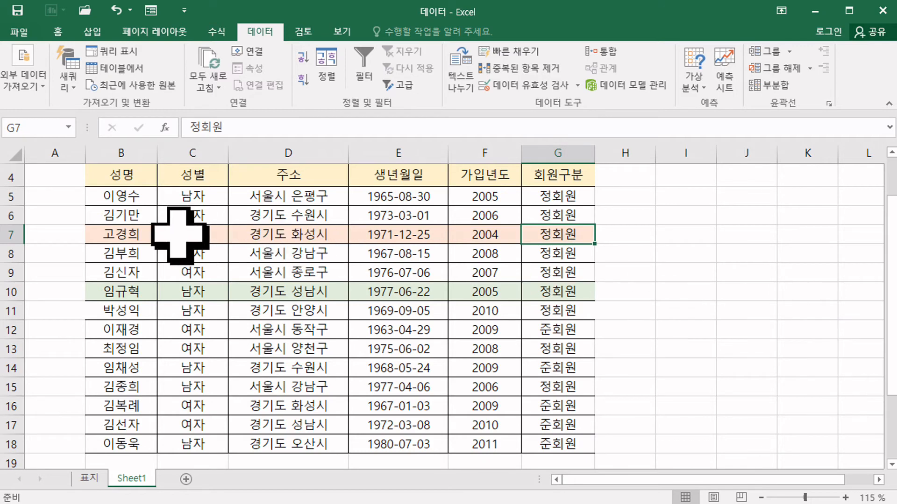
left_click(124, 235)
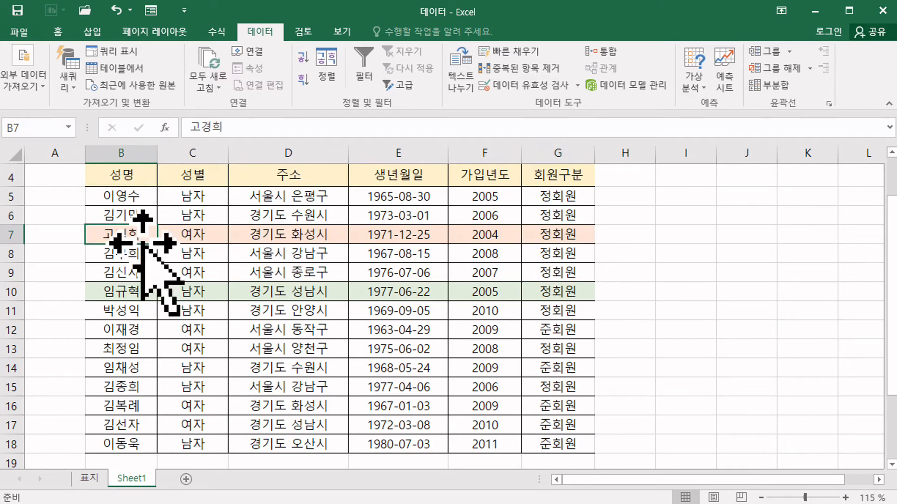
left_click(129, 293)
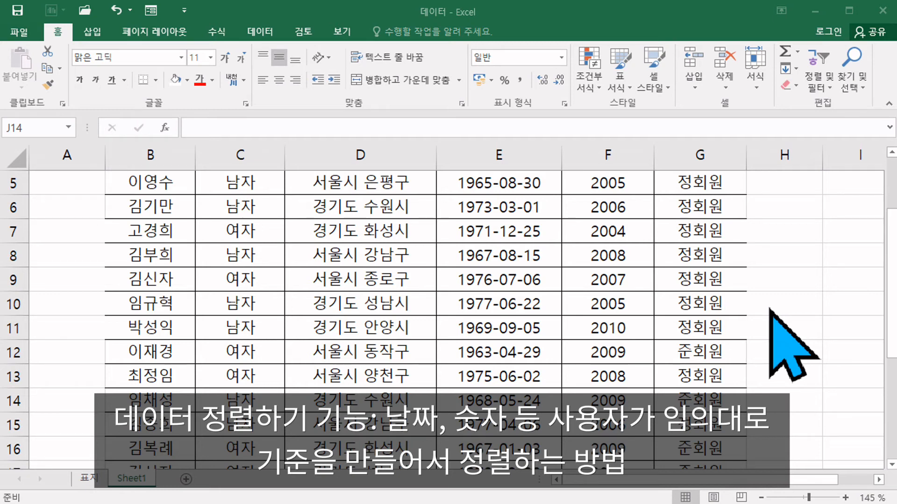
- Try to sort the data while the empty cell J14 outside the member list is selected
scroll(851, 269, "up", 2)
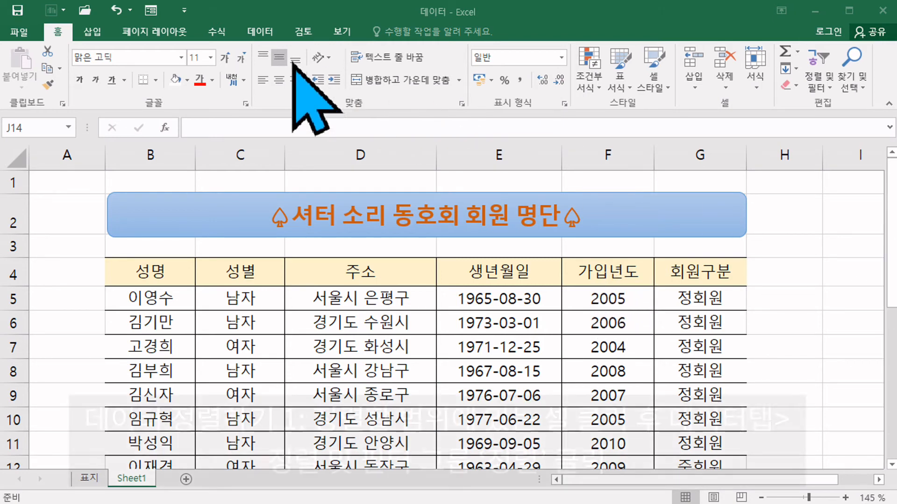
left_click(260, 32)
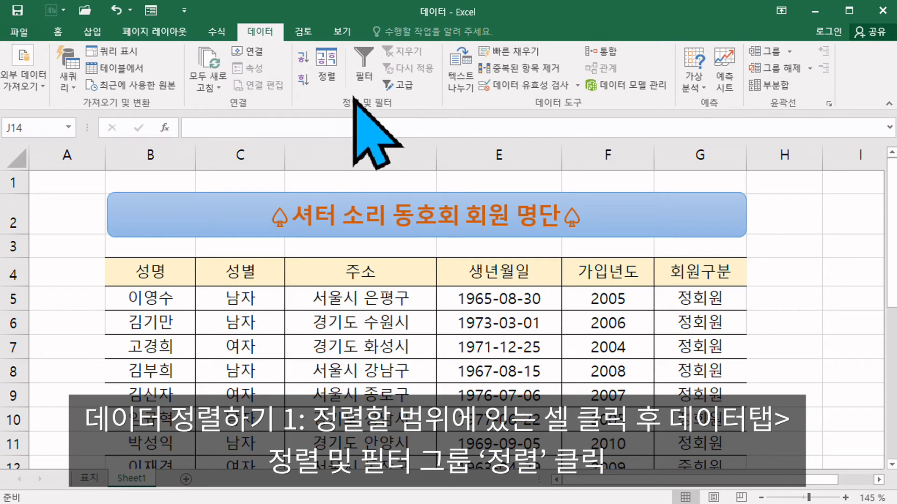
left_click(327, 70)
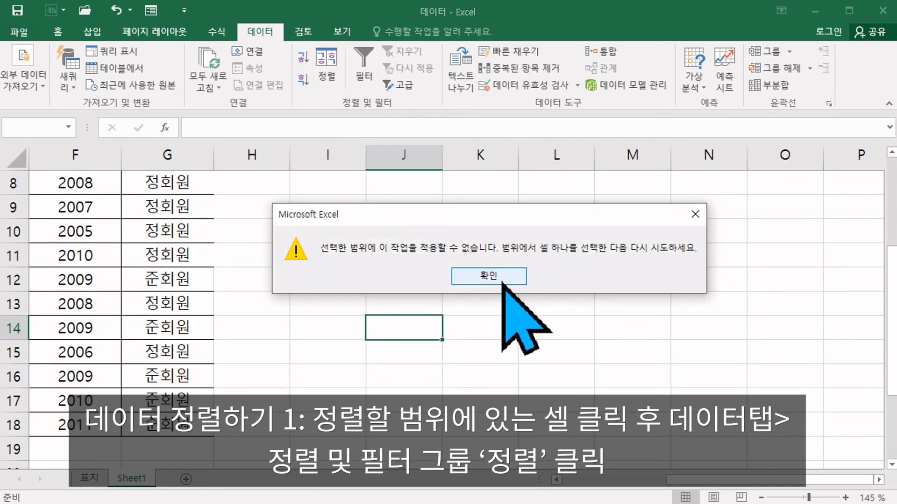
left_click(504, 275)
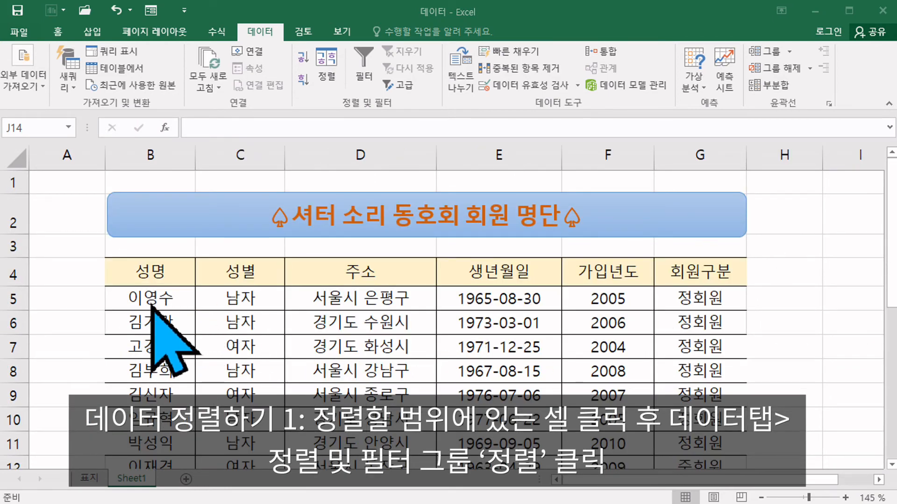
- Sort the member list by 가입년도 on cell values (값) in ascending order (오름차순), starting from cell B5
left_click(149, 298)
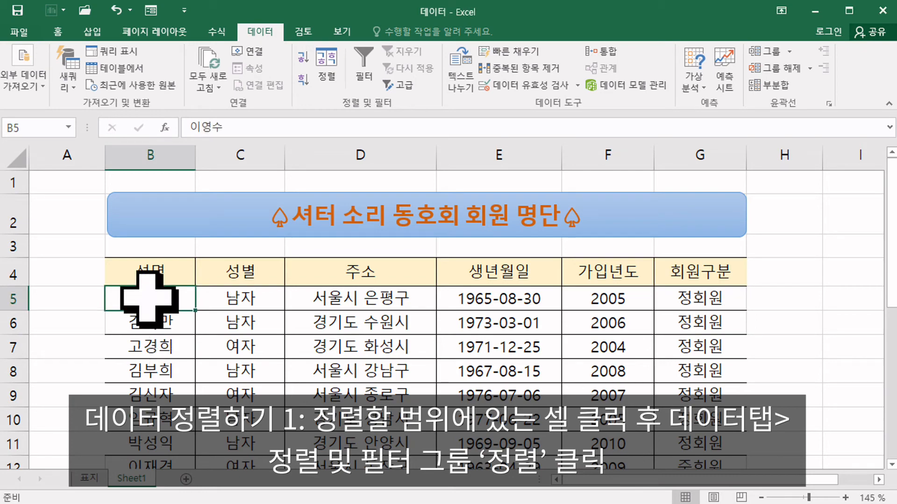
left_click(332, 87)
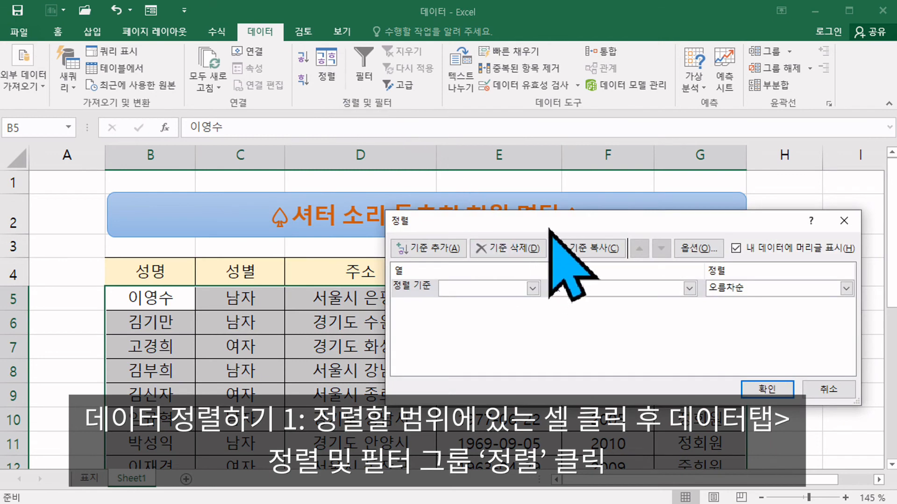
left_click_drag(549, 229, 449, 228)
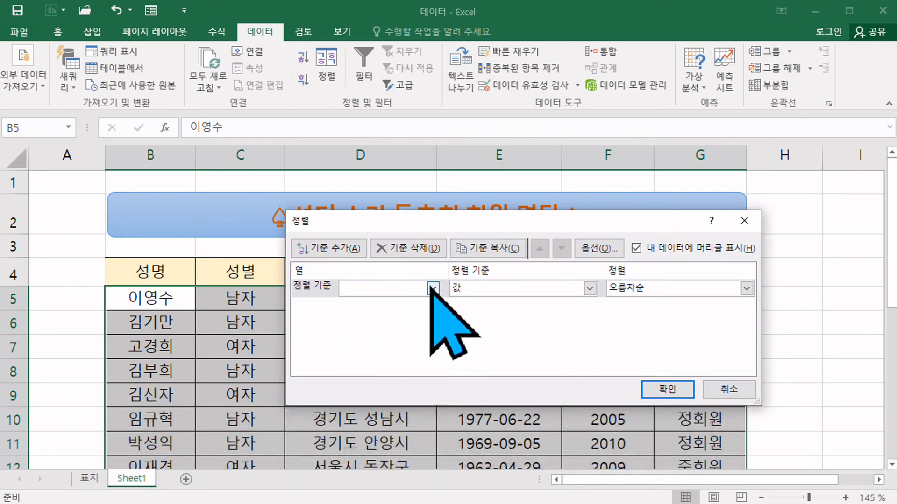
left_click(432, 287)
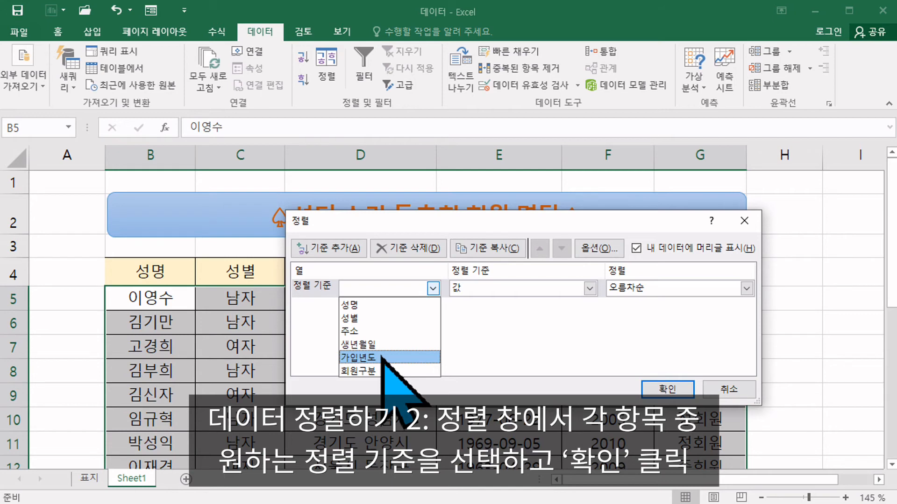
left_click(382, 358)
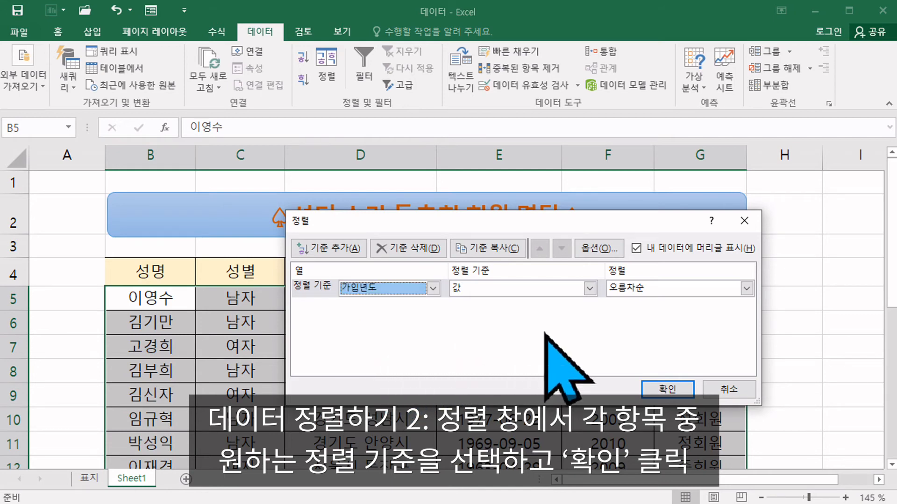
left_click(590, 288)
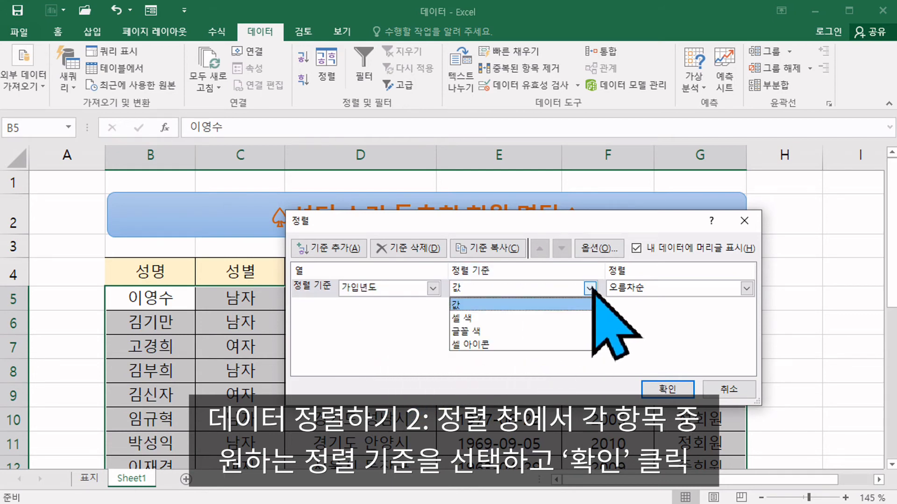
left_click(590, 289)
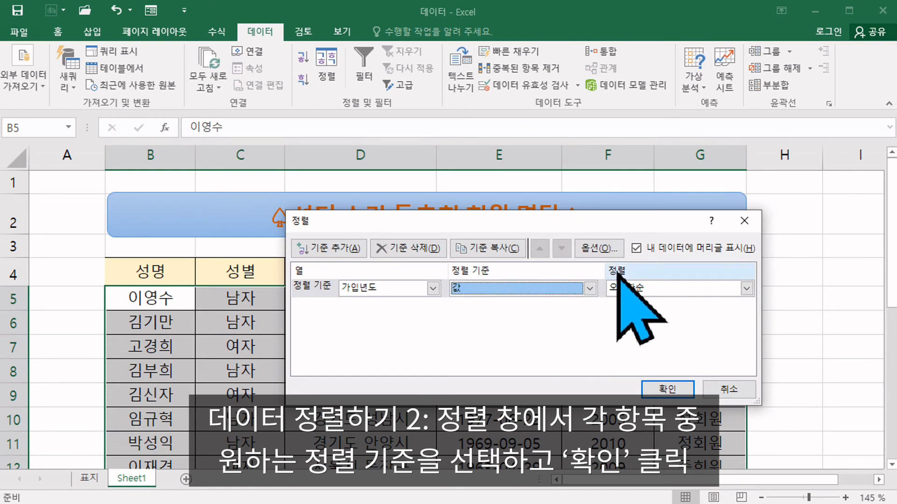
left_click(746, 289)
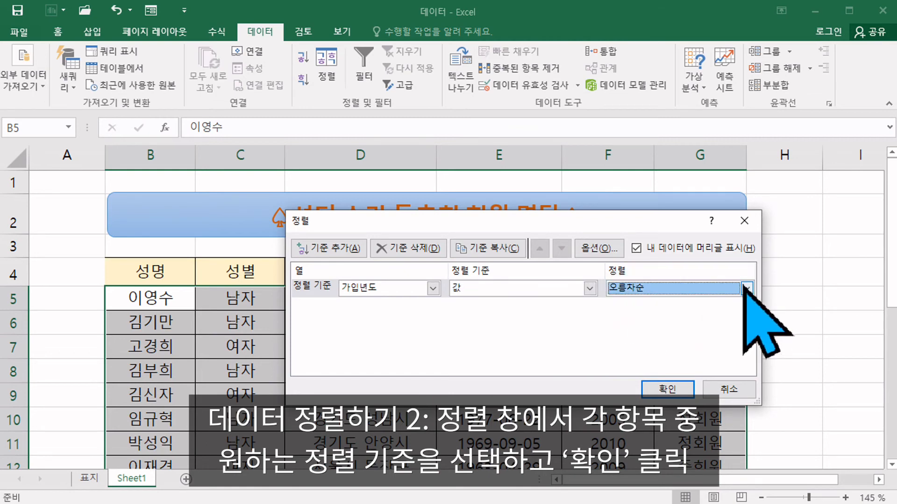
left_click(667, 389)
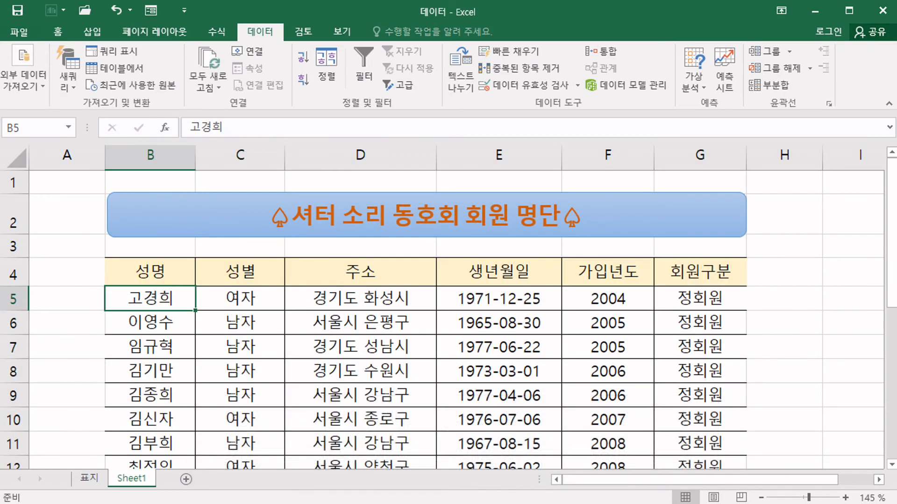
left_click_drag(892, 280, 894, 307)
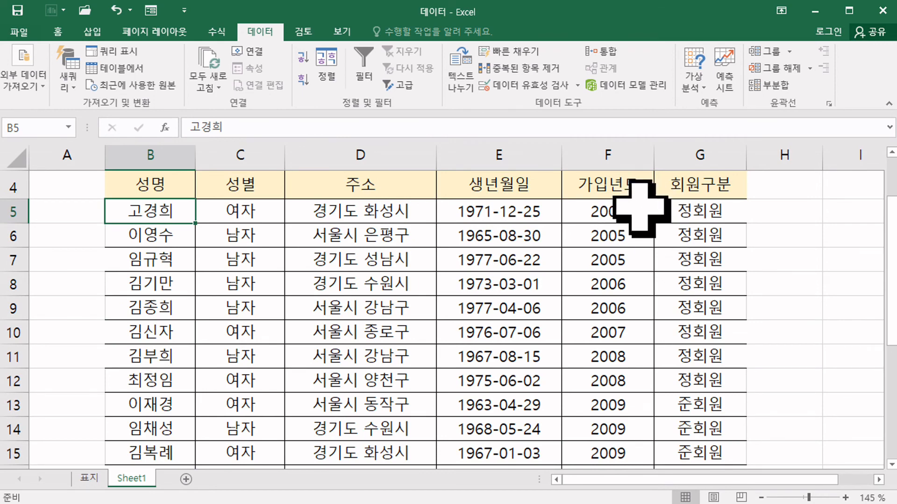
mouse_move(894, 276)
left_mouse_down()
mouse_move(894, 313)
mouse_move(894, 266)
left_mouse_up()
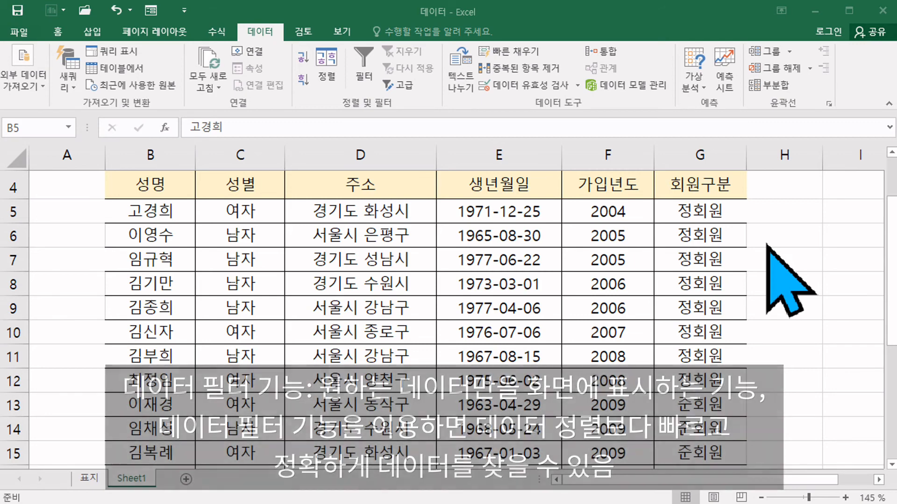
- Add filter buttons to the member list's header row, look into the 성명 filter and remove the buttons again
left_click(251, 35)
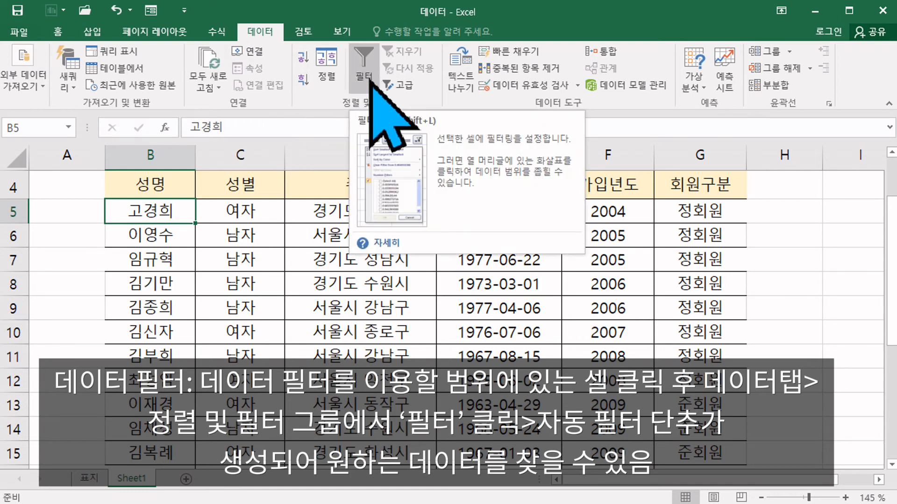
left_click(367, 55)
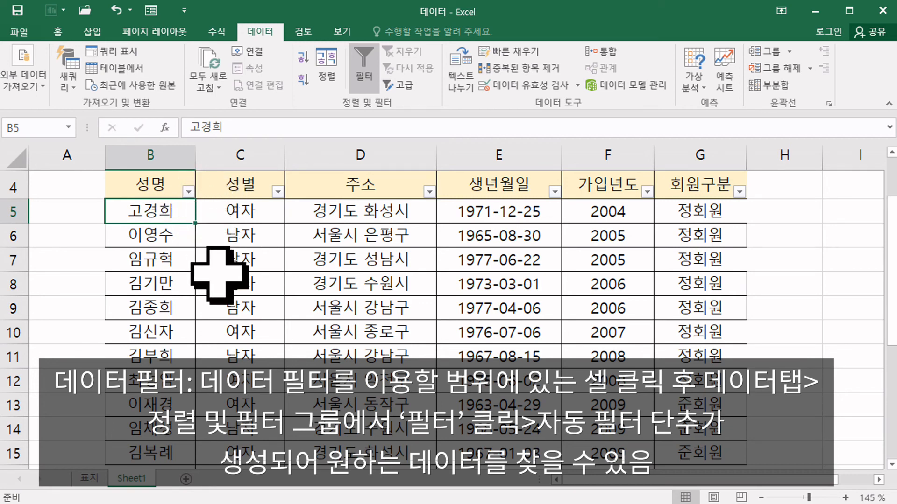
left_click(189, 190)
left_click(190, 191)
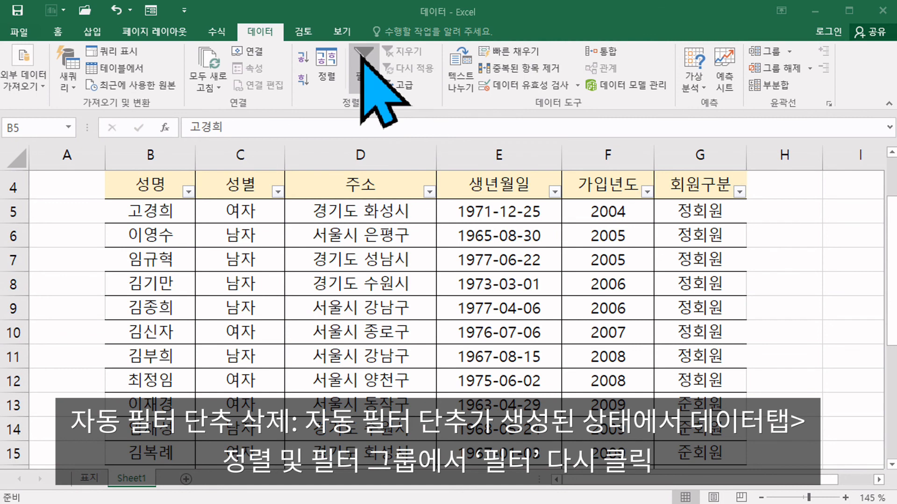
left_click(362, 58)
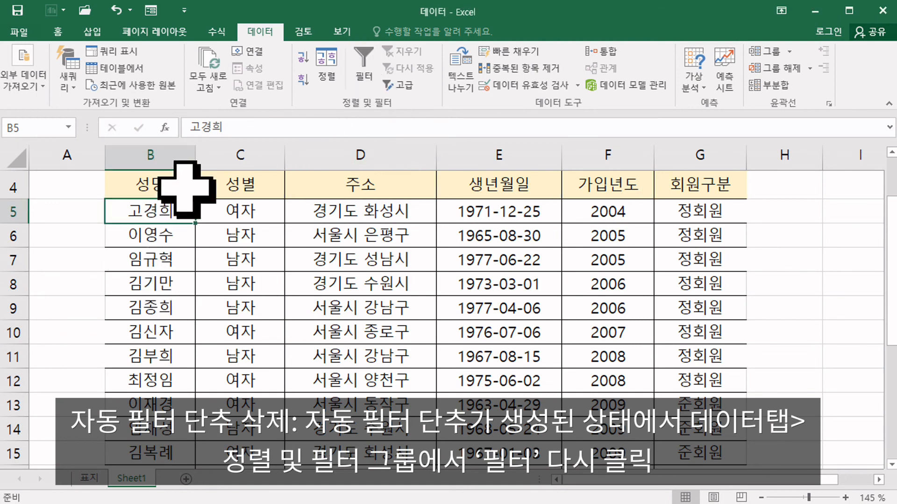
- Turn the filter on for the member list and show only 여자 in the 성별 column
left_click(365, 65)
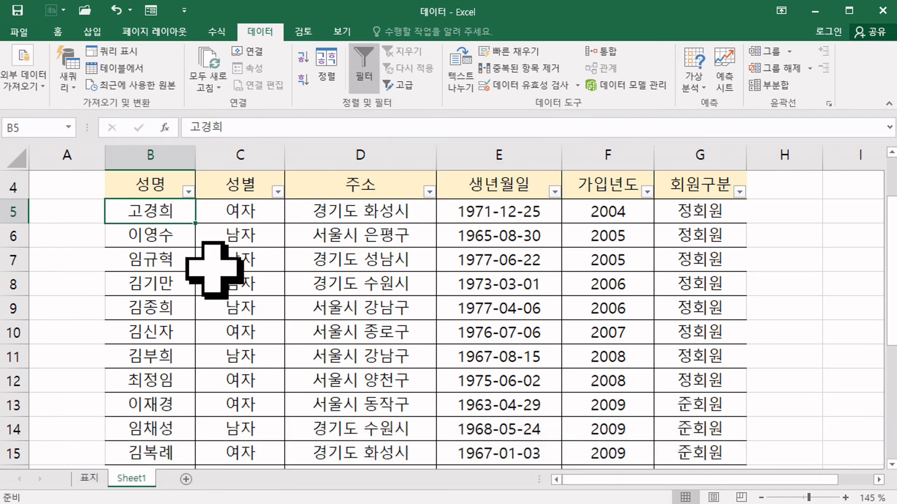
left_click(277, 191)
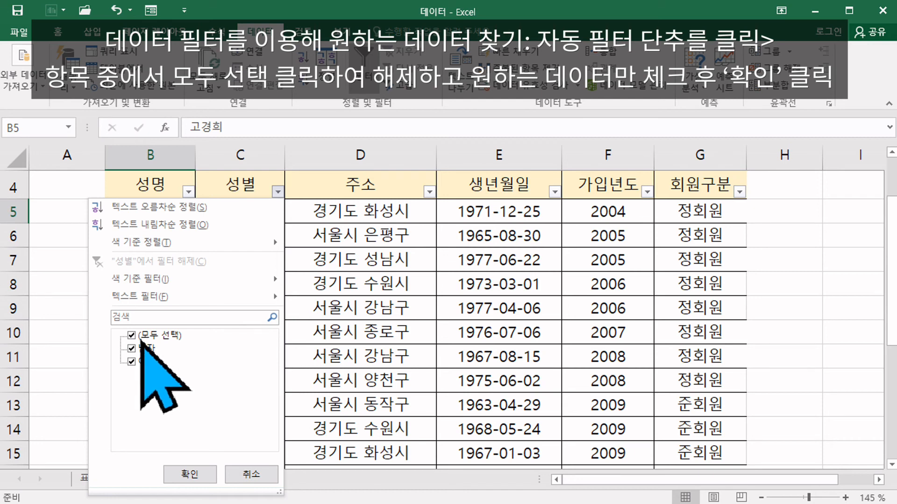
left_click(131, 335)
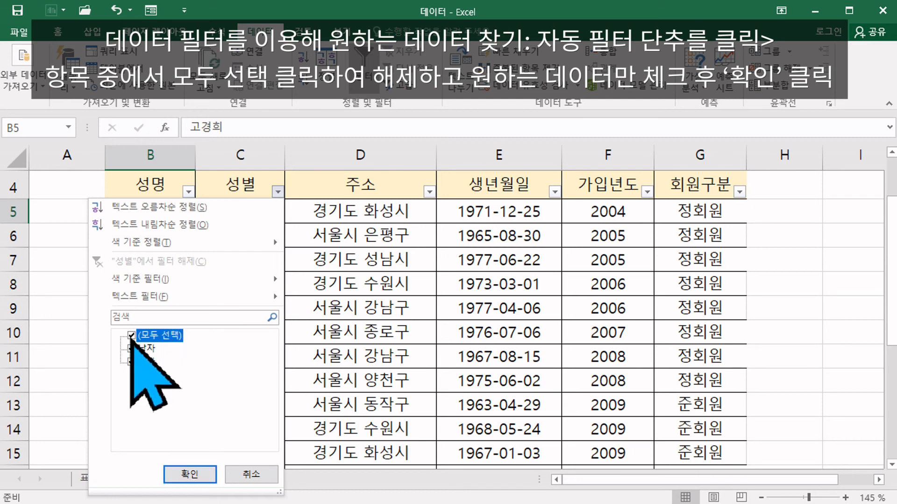
left_click(131, 362)
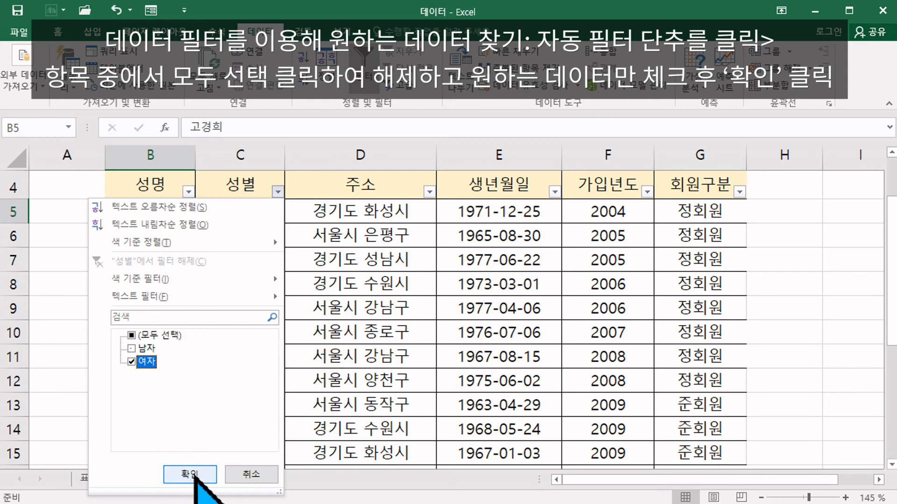
left_click(190, 475)
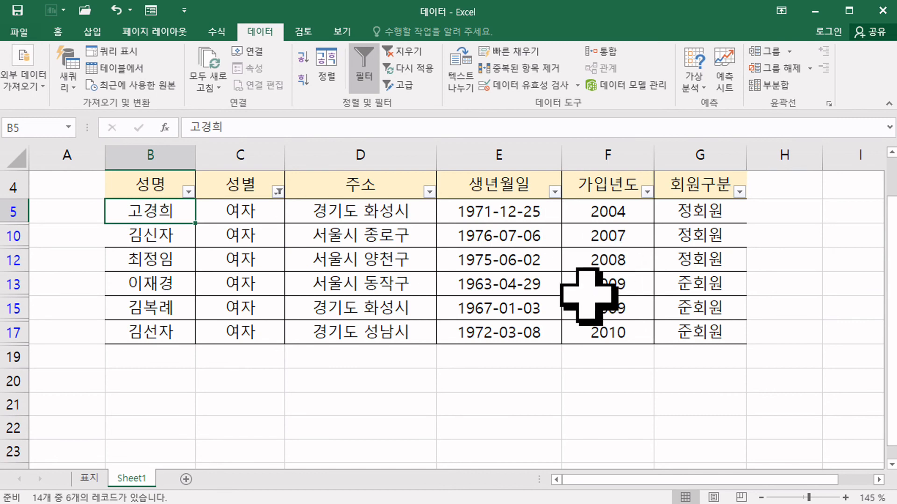
- Narrow the filtered list to 정회원 in the 회원구분 column
left_click(741, 193)
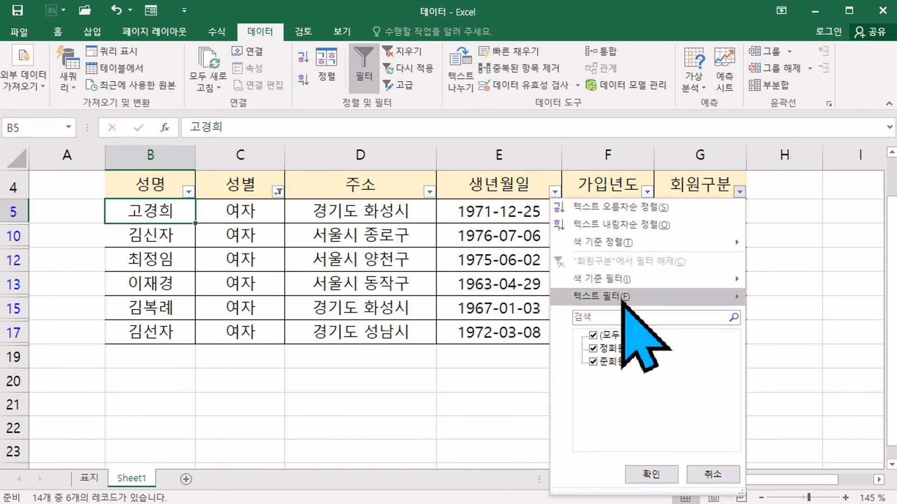
left_click(594, 335)
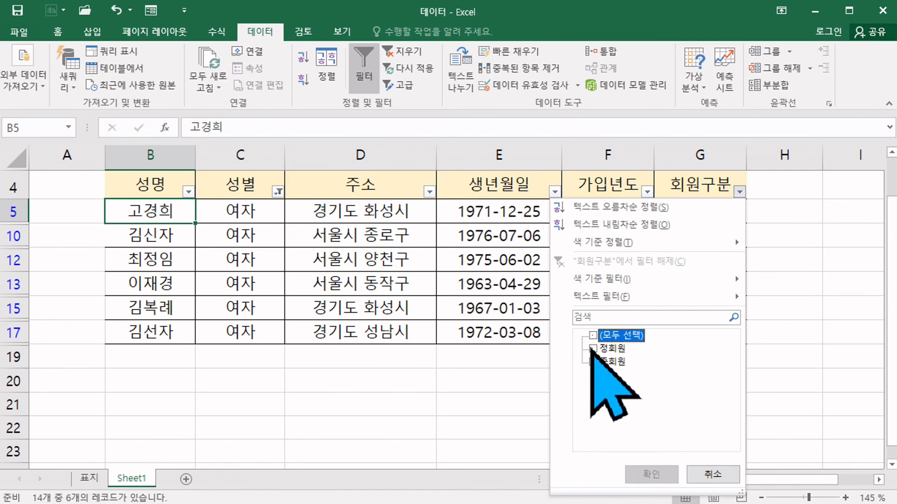
left_click(592, 348)
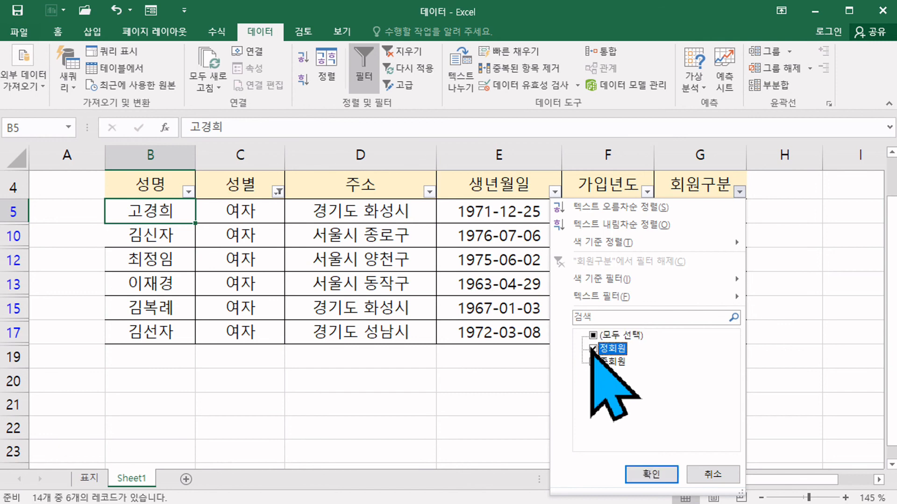
left_click(652, 474)
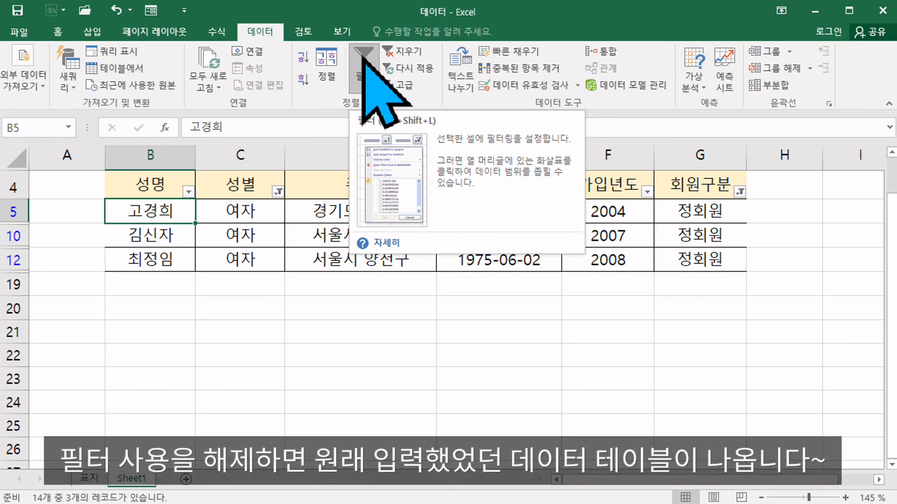
- Reset the filter on the member list and show only 남자 in the 성별 column
left_click(362, 65)
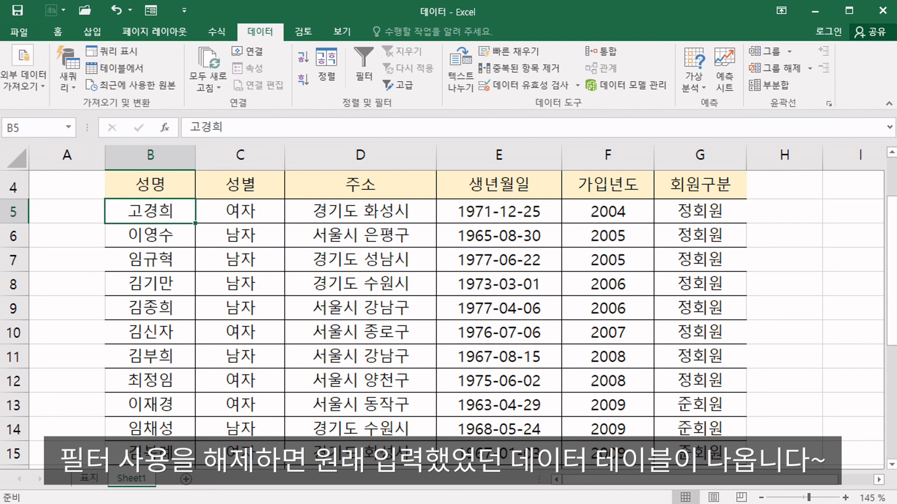
left_click(363, 63)
left_click(277, 191)
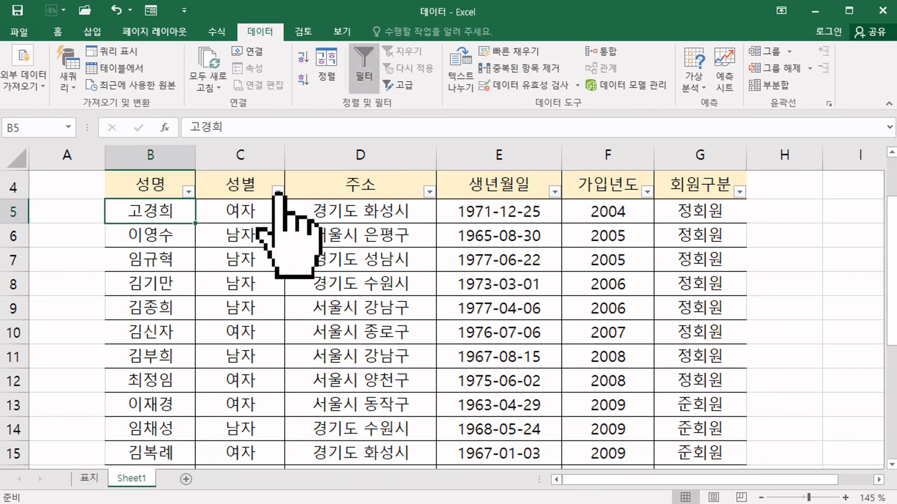
left_click(131, 335)
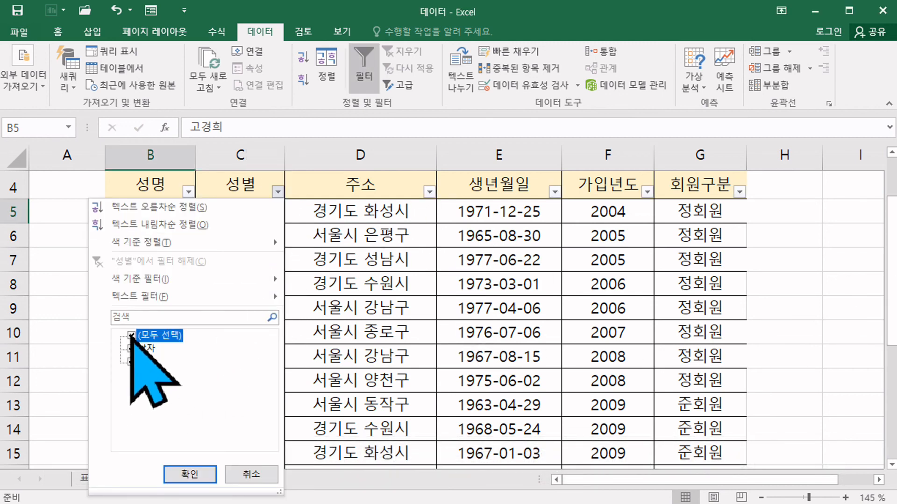
left_click(132, 349)
left_click(190, 474)
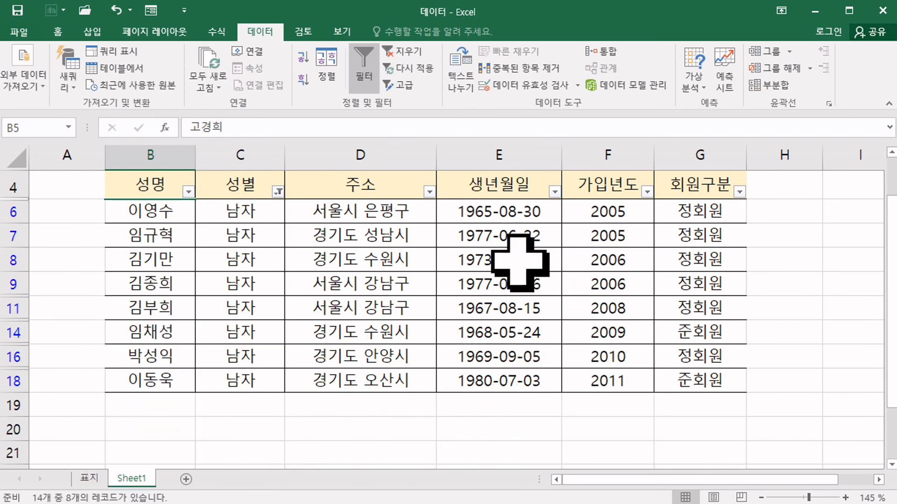
- Narrow the filtered list to 경기도 성남시 in the 주소 column
left_click(431, 192)
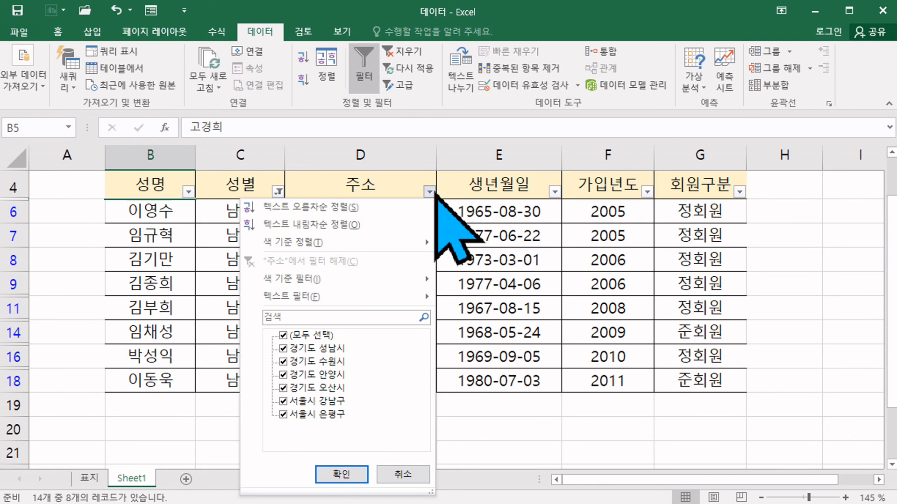
left_click(283, 335)
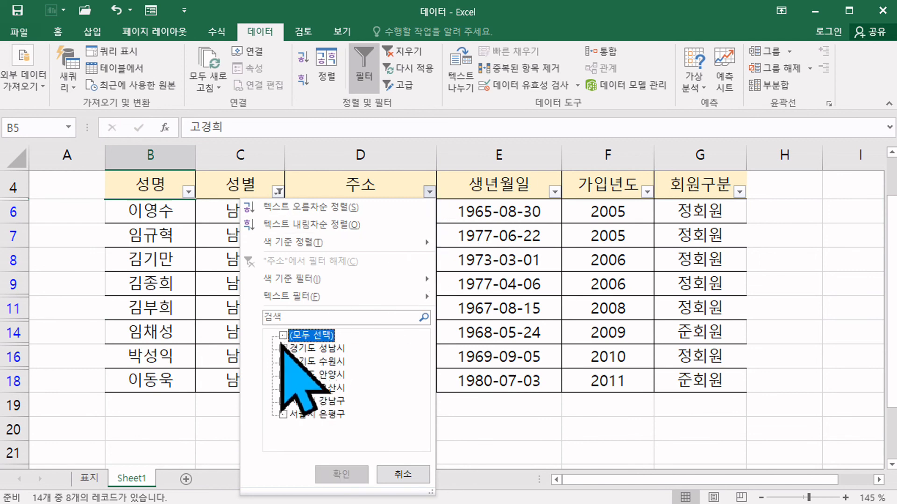
left_click(283, 348)
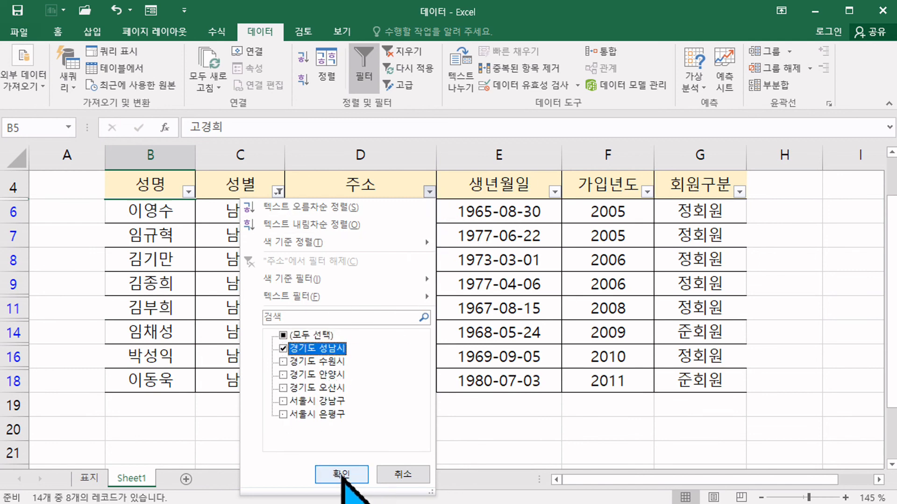
left_click(341, 475)
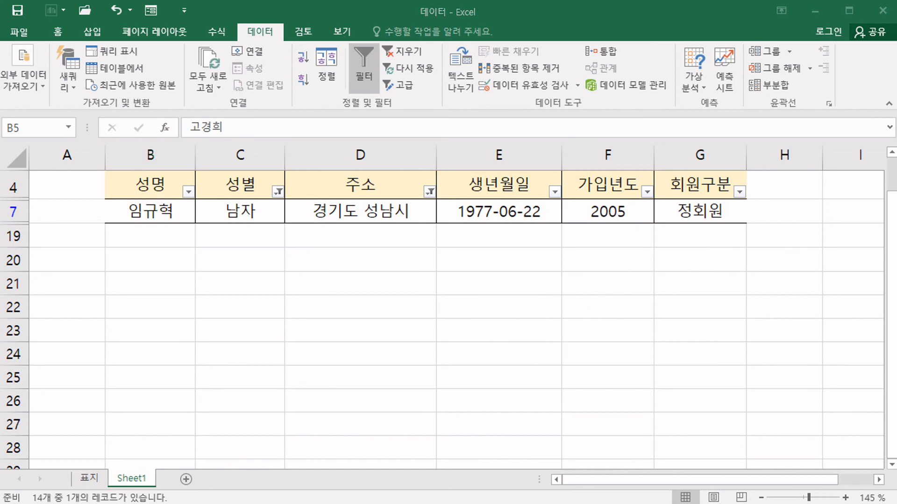
- Turn off the filter to show the whole member list and select cell C5
left_click(362, 65)
left_click(361, 51)
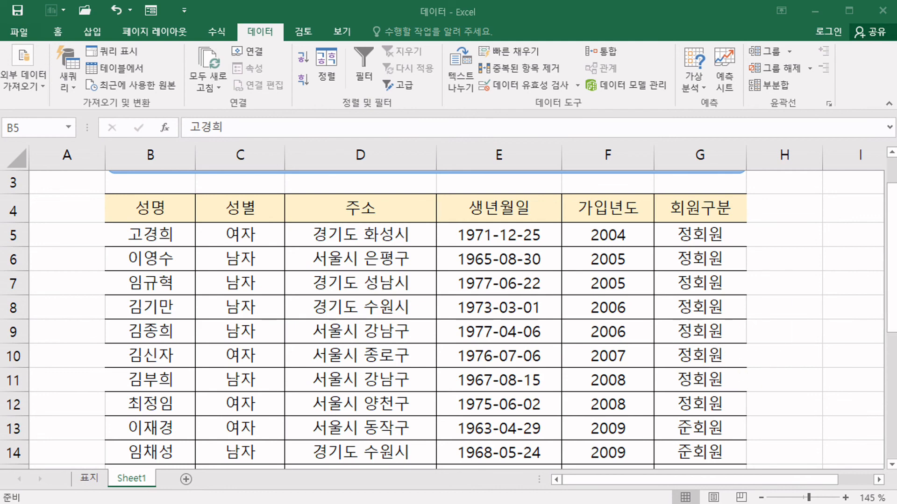
left_click(241, 234)
scroll(448, 318, "up", 1)
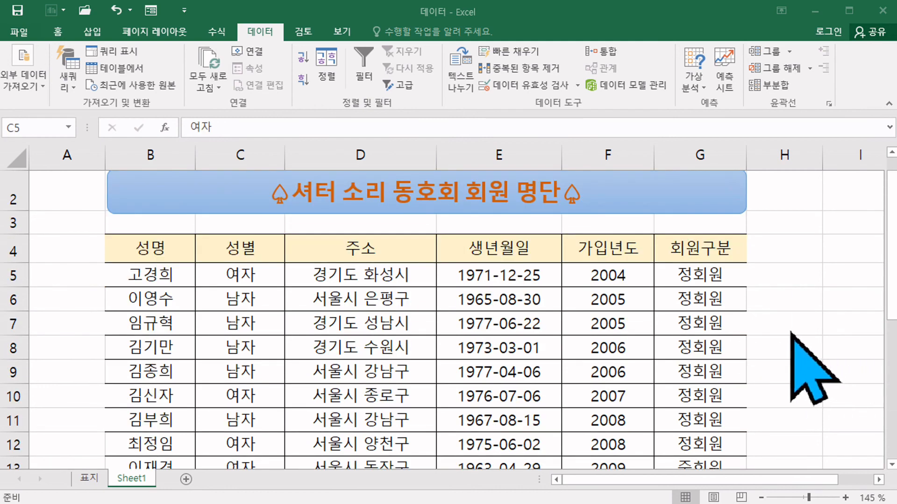